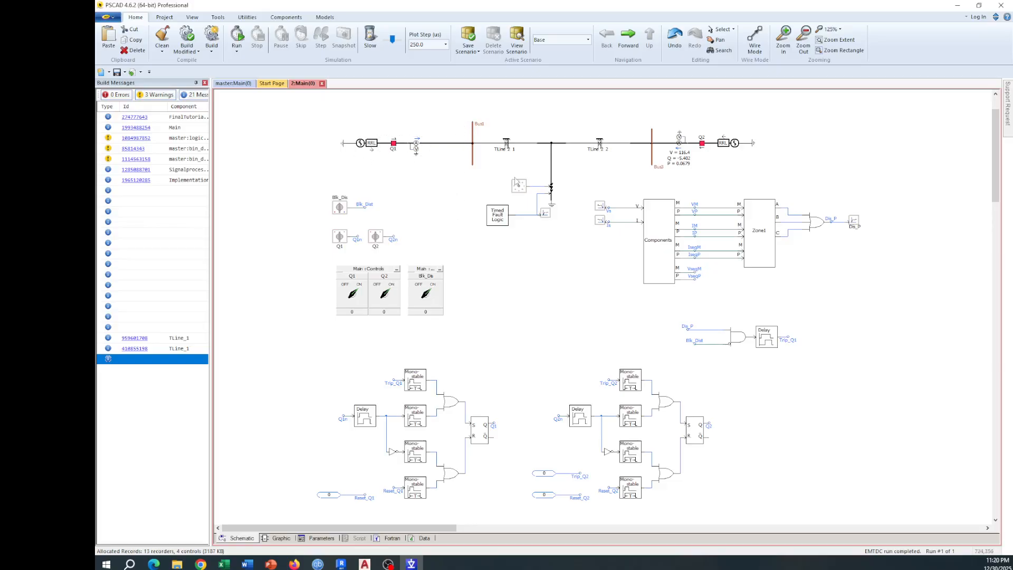
Step: Inspect the configuration and signal names of the multimeter beside breaker Q1
double_click(416, 147)
left_click(595, 179)
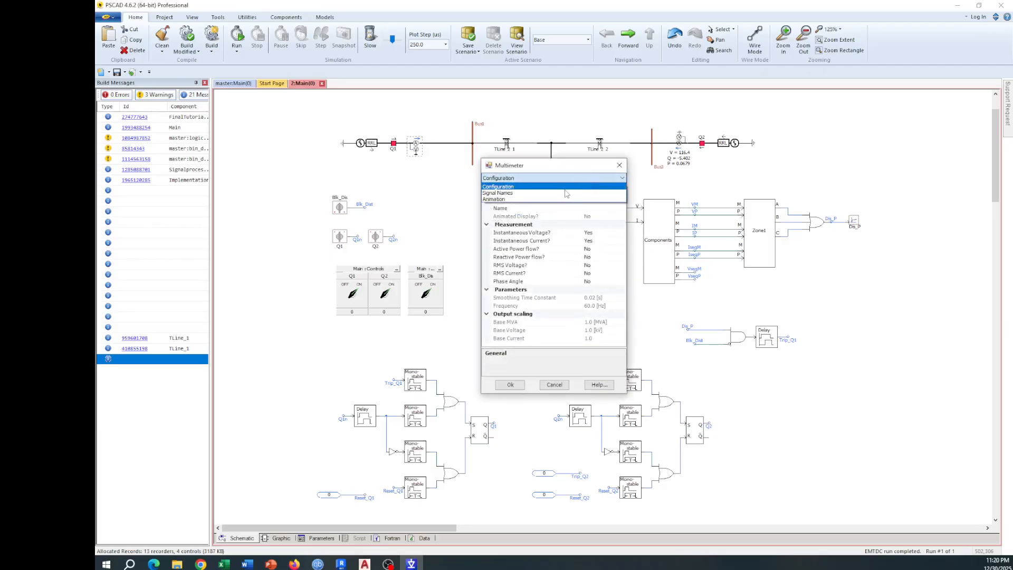
left_click(567, 190)
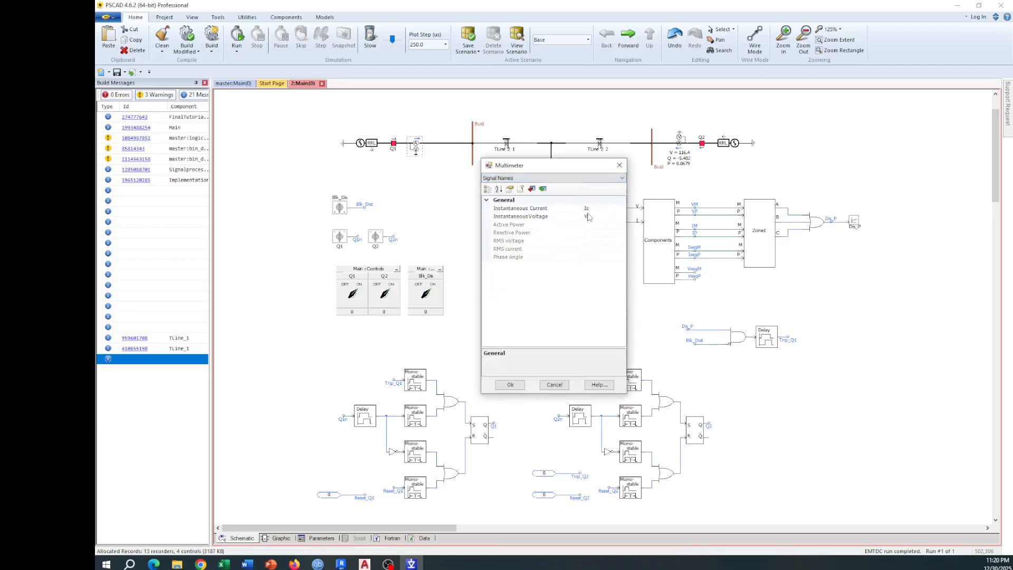
left_click(620, 165)
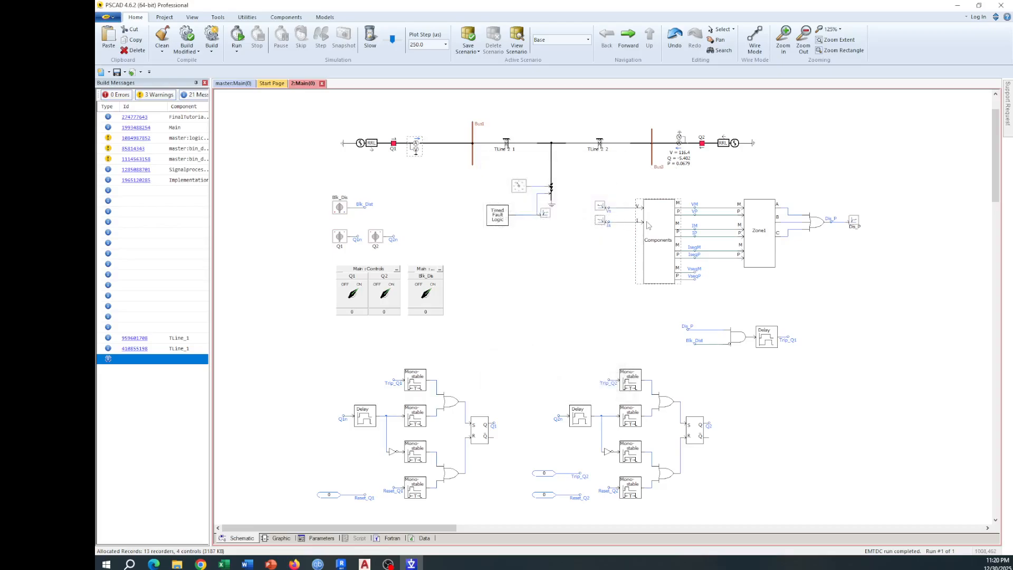
Step: Inspect the upper frequency scanner and sequence filter settings inside the Components module, and return to the main canvas
double_click(648, 226)
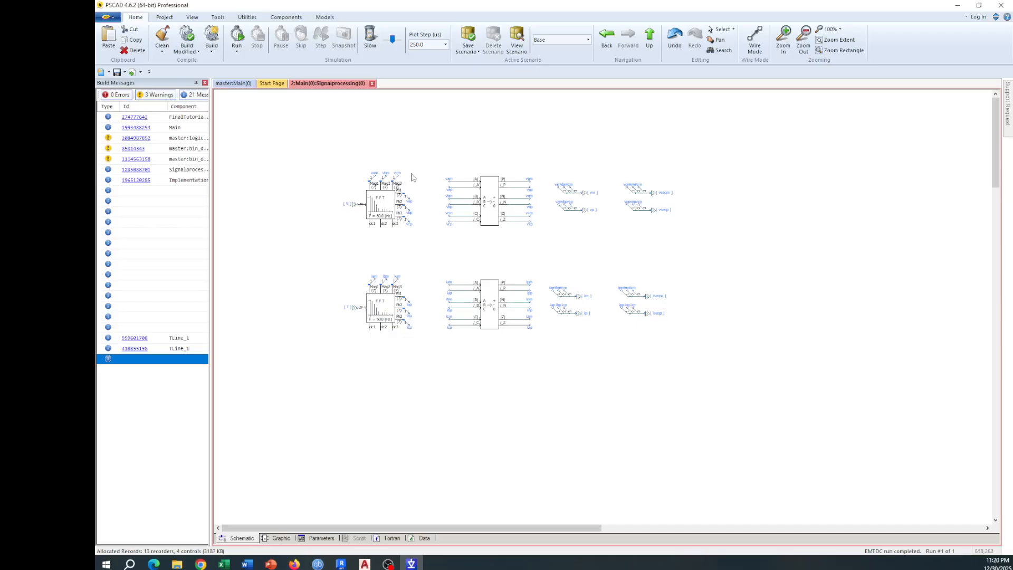
double_click(388, 213)
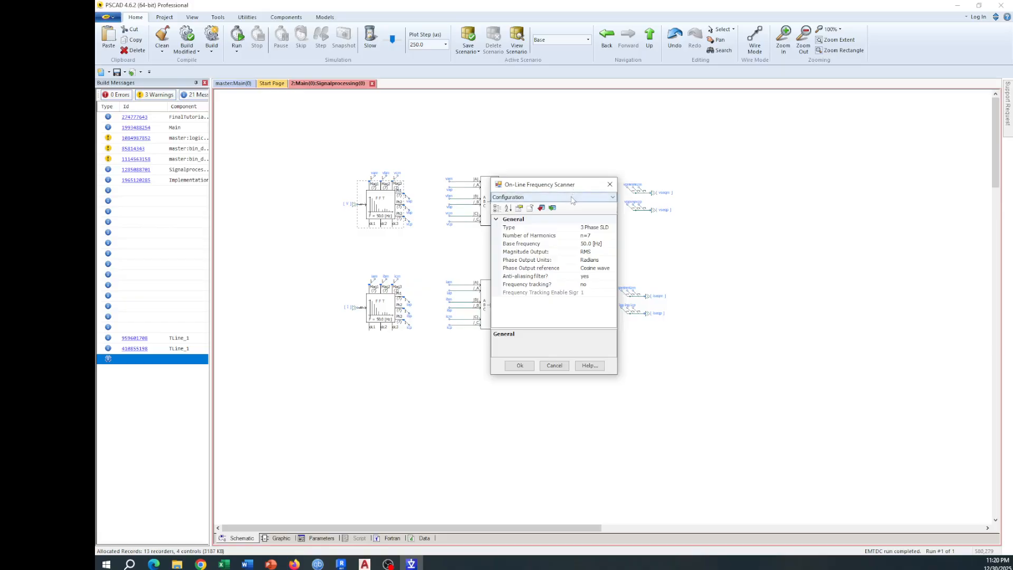
left_click(609, 186)
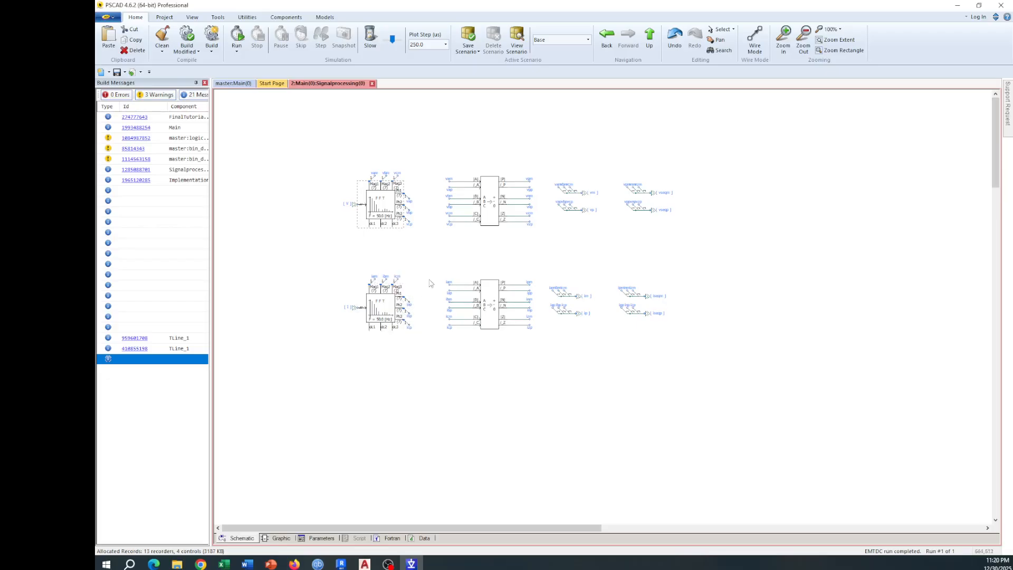
double_click(486, 228)
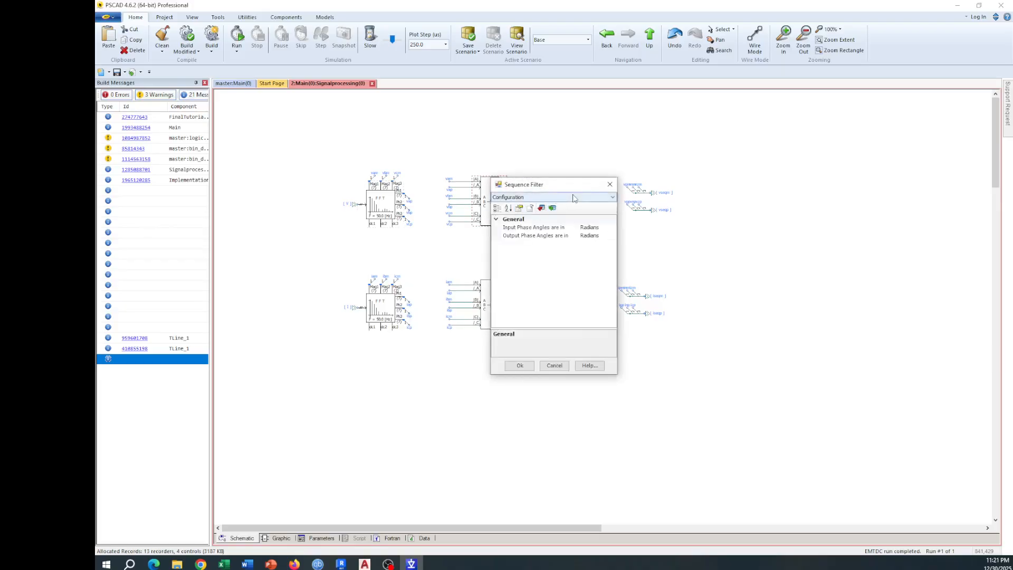
left_click(610, 184)
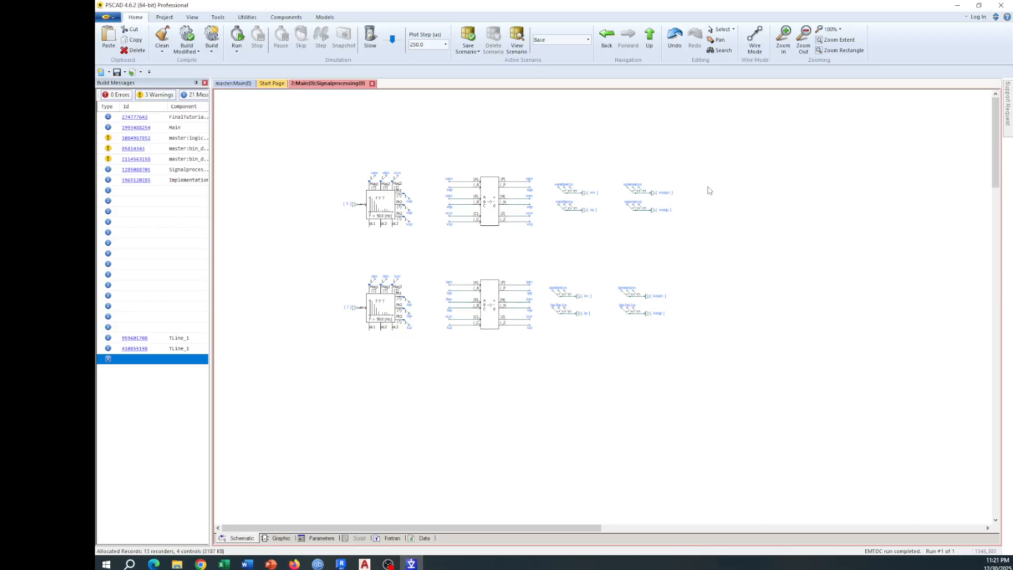
key("BackSpace")
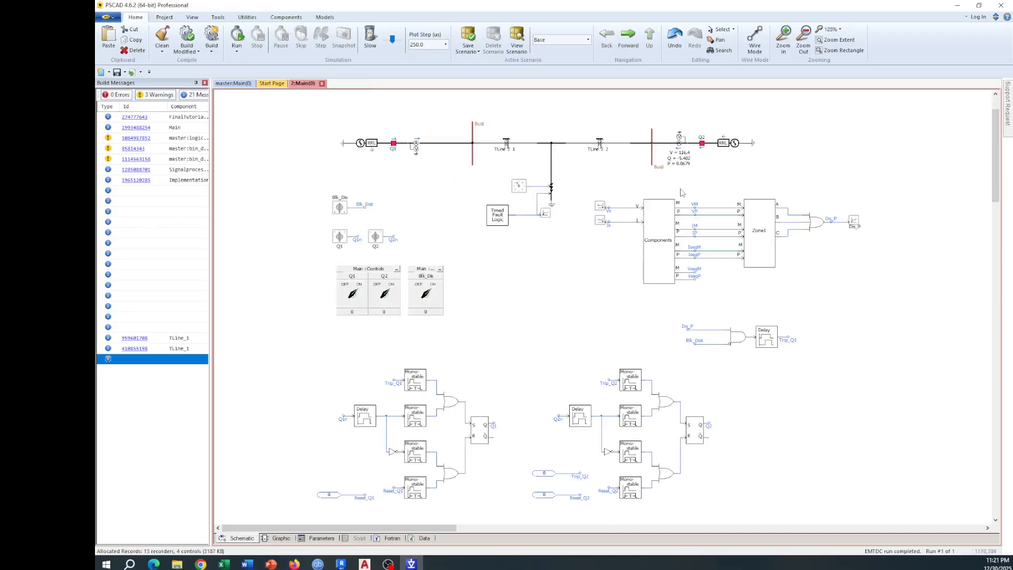
Step: Inspect the first Line to Ground Impedance block and its Trip Polygon settings inside the Zone1 module
double_click(758, 217)
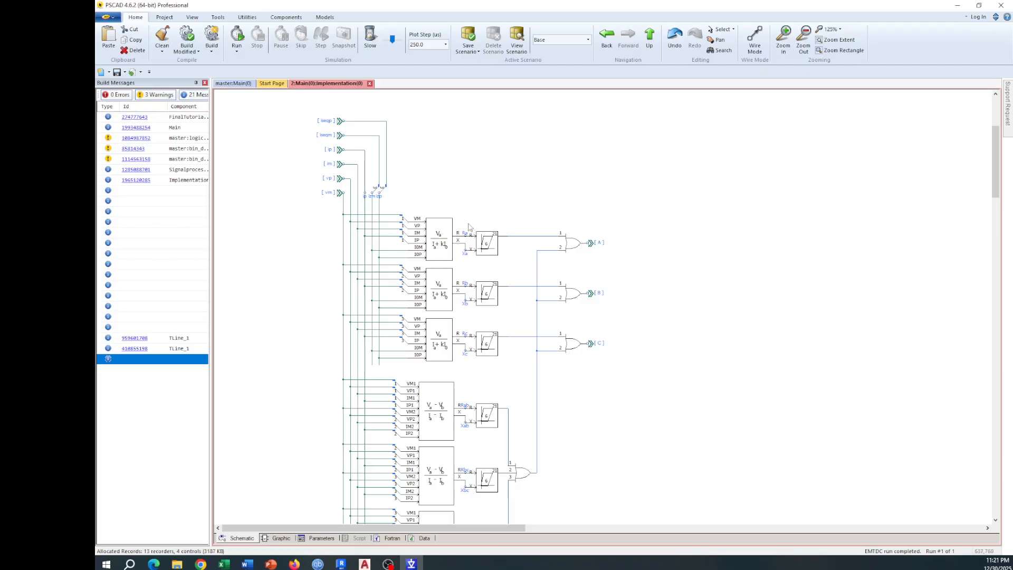
double_click(434, 236)
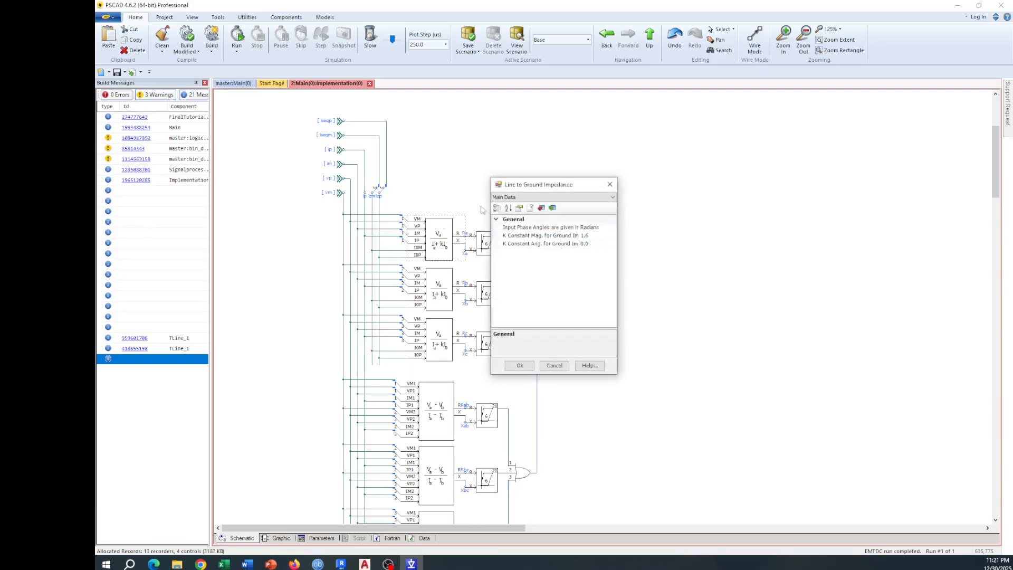
left_click(610, 184)
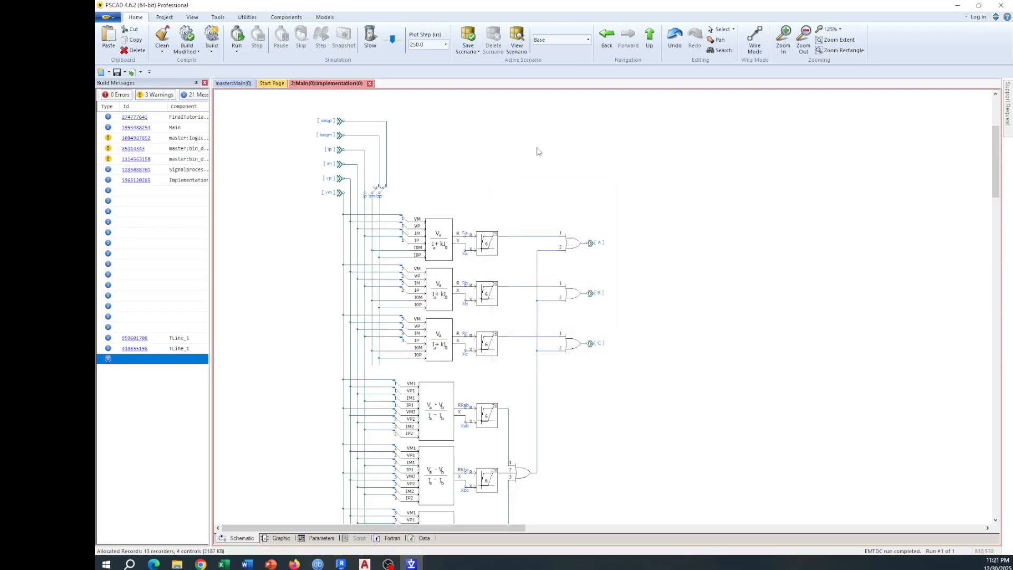
double_click(491, 235)
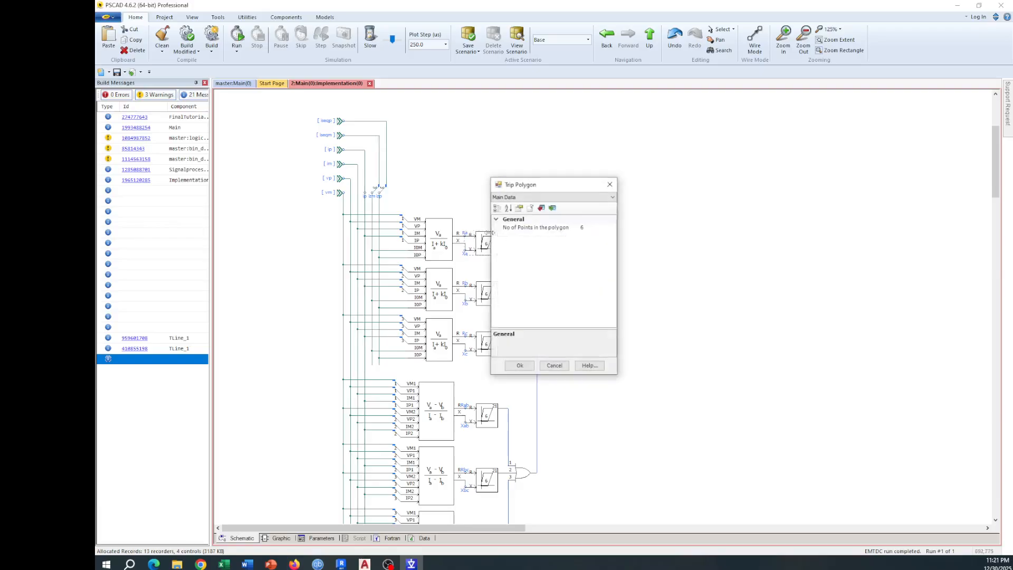
left_click(610, 184)
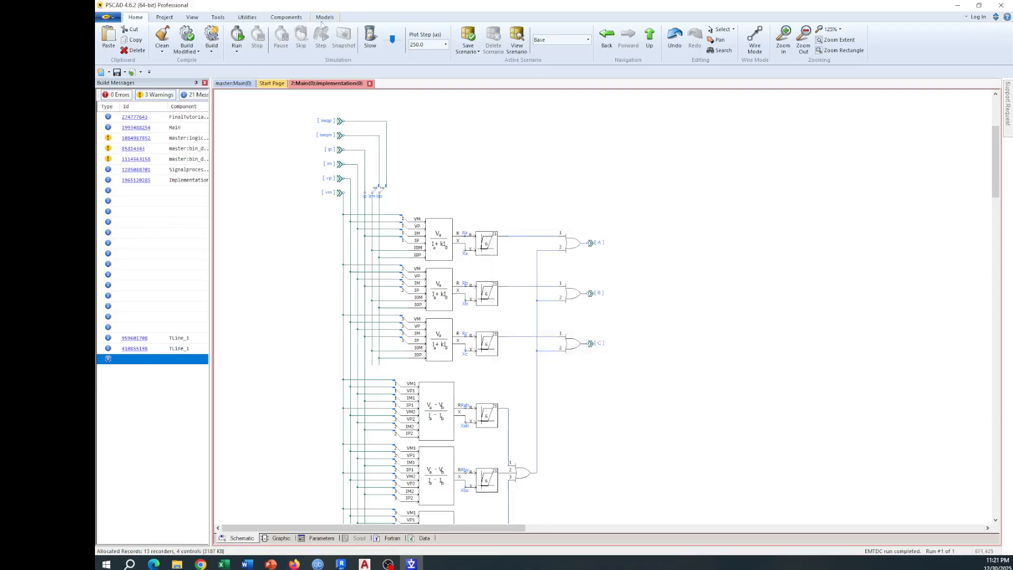
Step: Look through the Protection components in the model library, and return to the main canvas
left_click(285, 18)
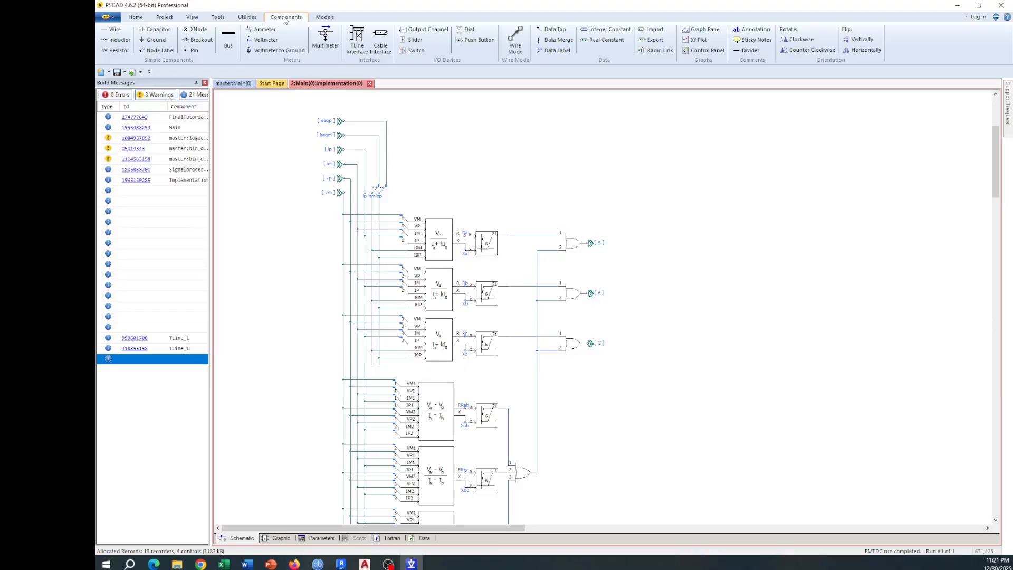
left_click(326, 17)
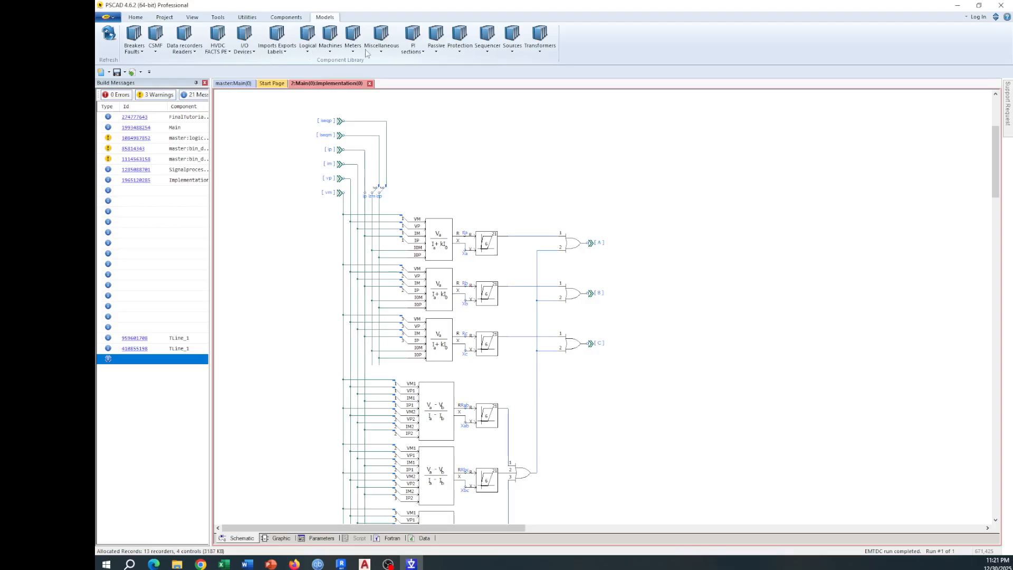
left_click(456, 49)
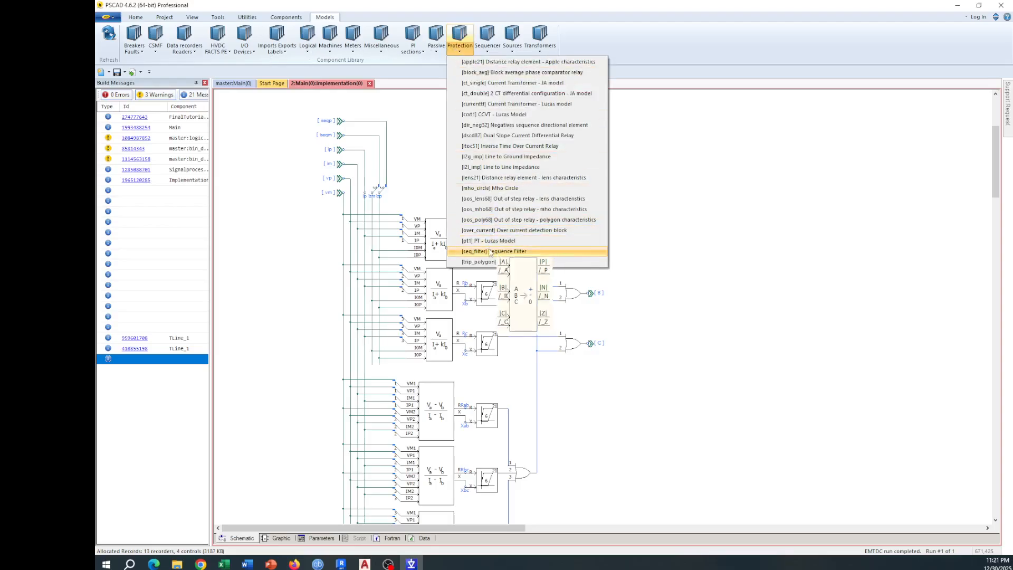
left_click(794, 213)
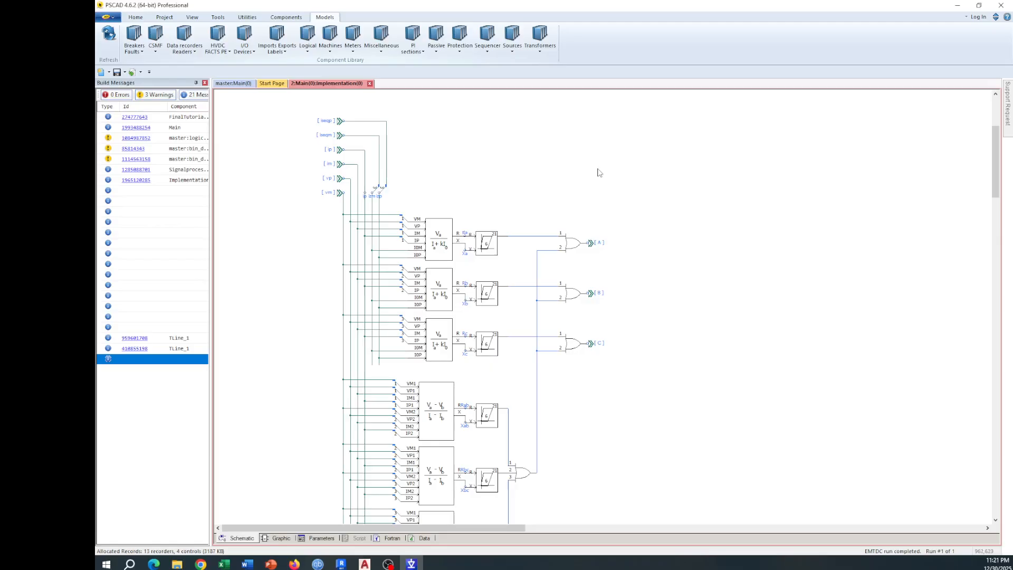
key("BackSpace")
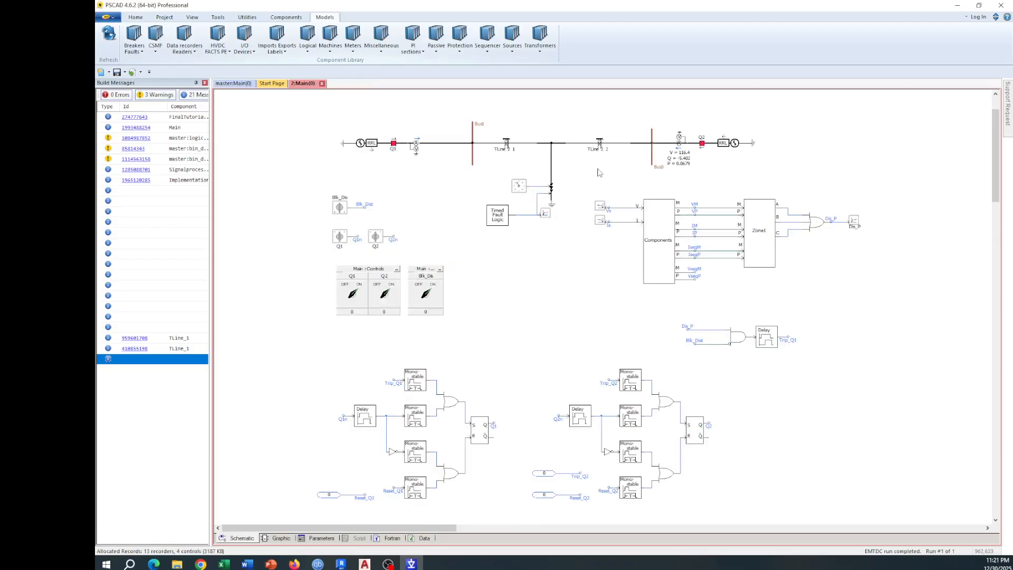
Step: Inspect the definition canvas and the parameters of transmission line TLine_2_1
double_click(514, 145)
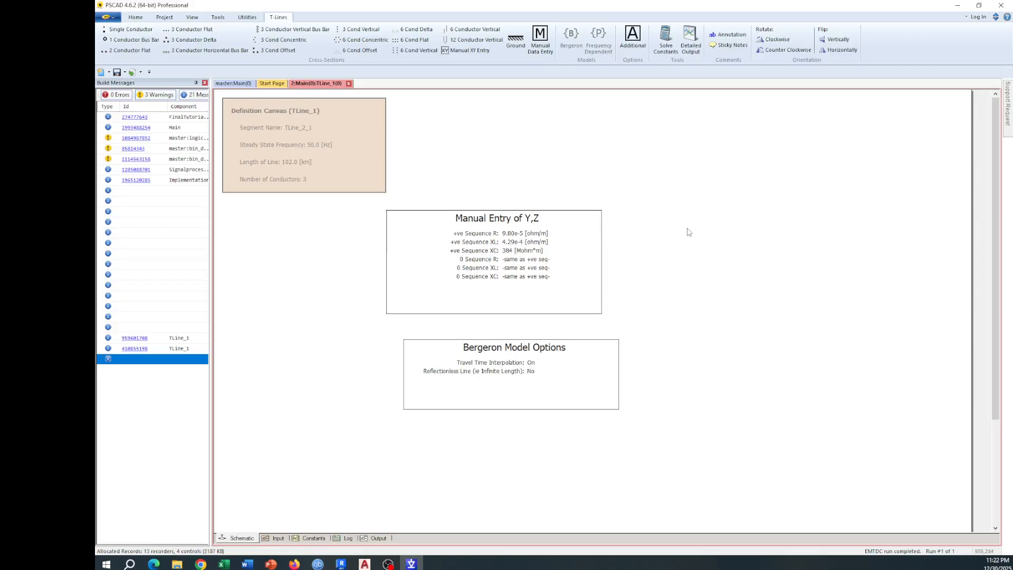
key("BackSpace")
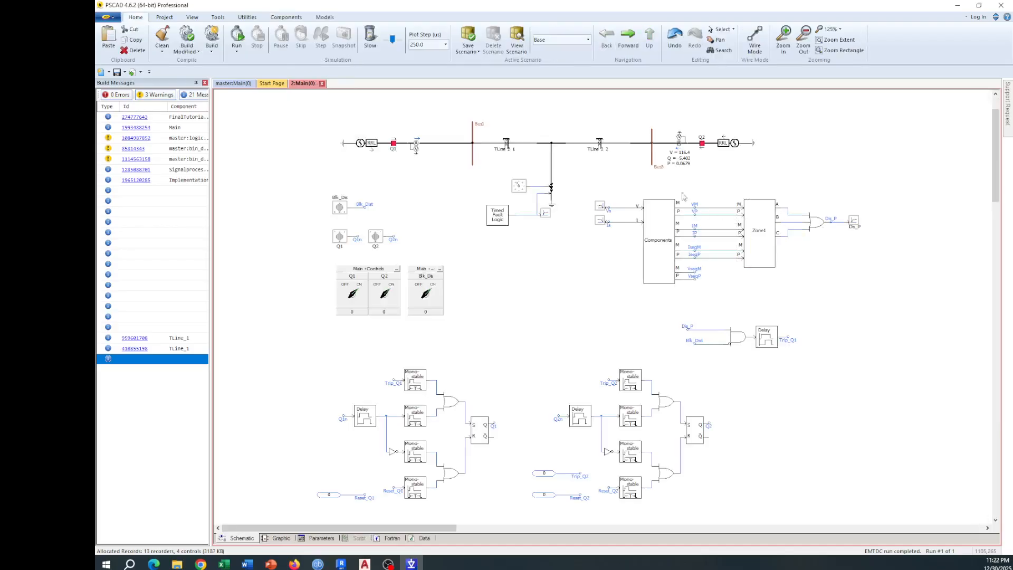
right_click(510, 147)
left_click(525, 150)
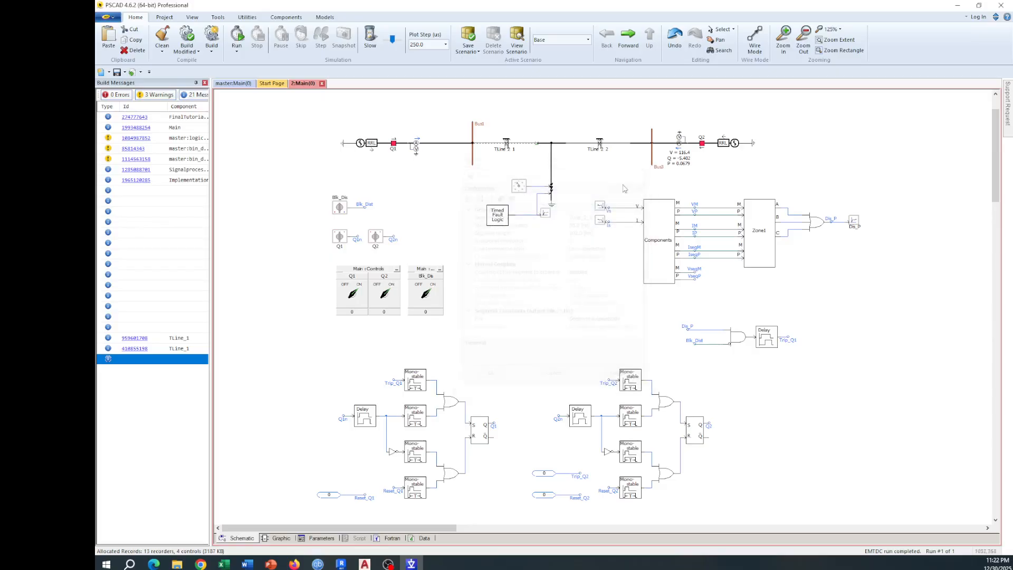
left_click(641, 173)
Step: Review the point coordinates and the number-of-points options of the first Trip Polygon inside the Zone1 module
double_click(758, 225)
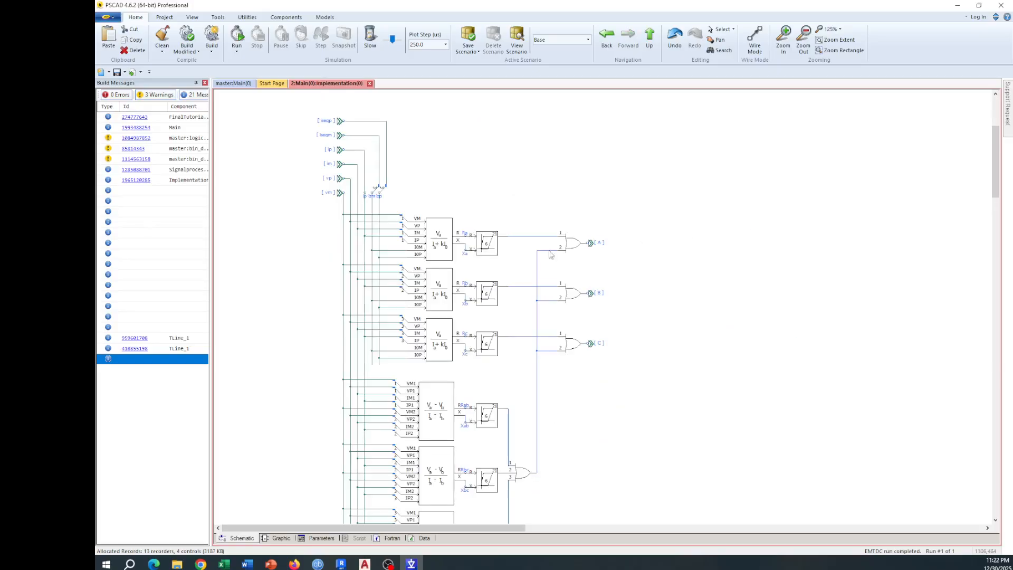
double_click(494, 255)
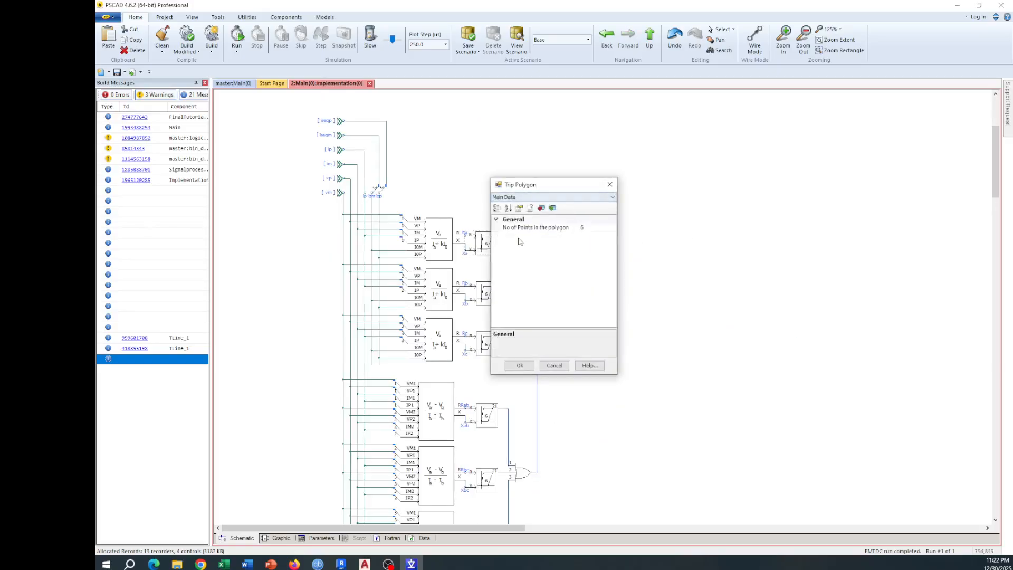
left_click(588, 198)
left_click(576, 212)
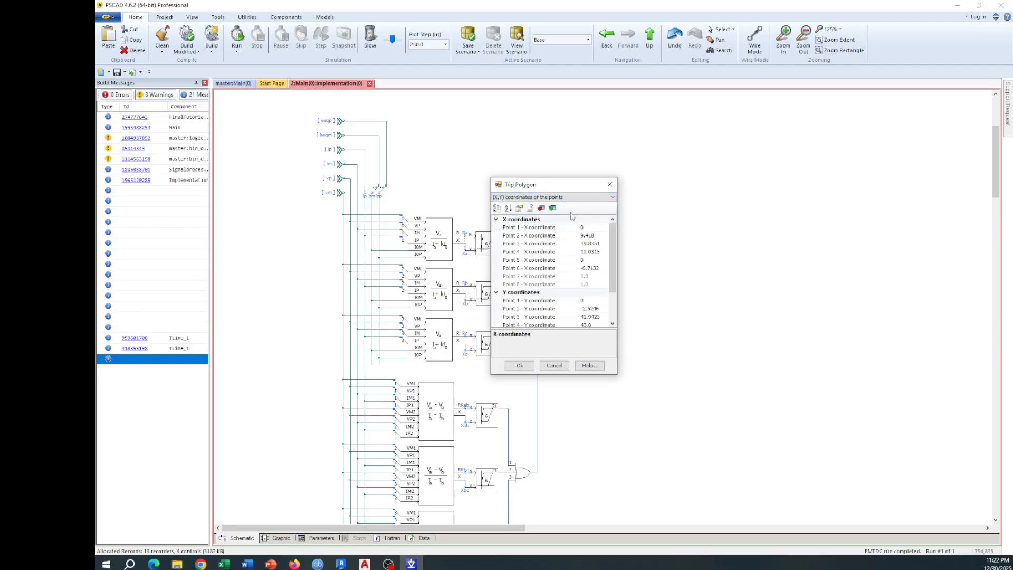
left_click(581, 199)
left_click(566, 207)
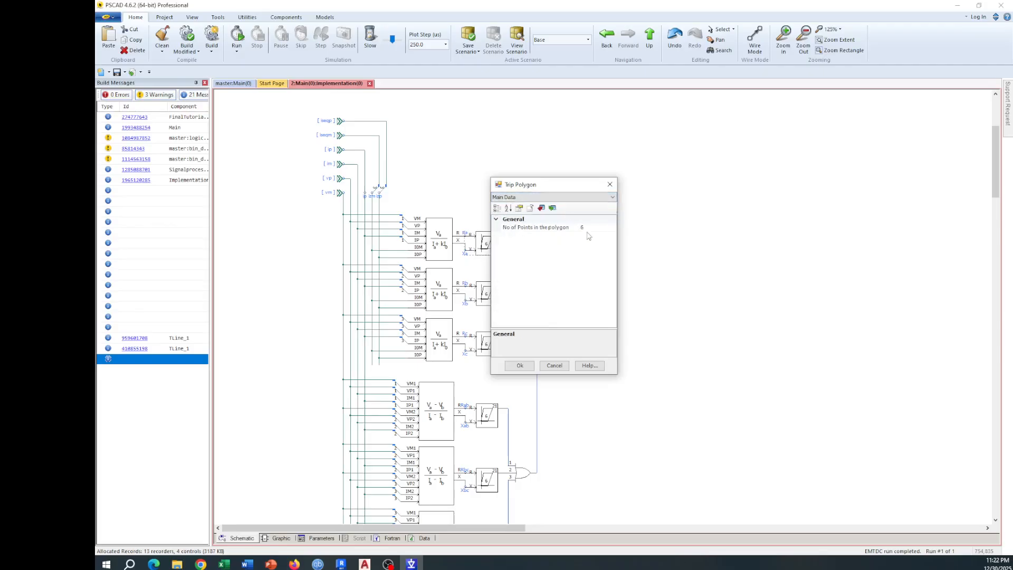
left_click(592, 228)
left_click(612, 228)
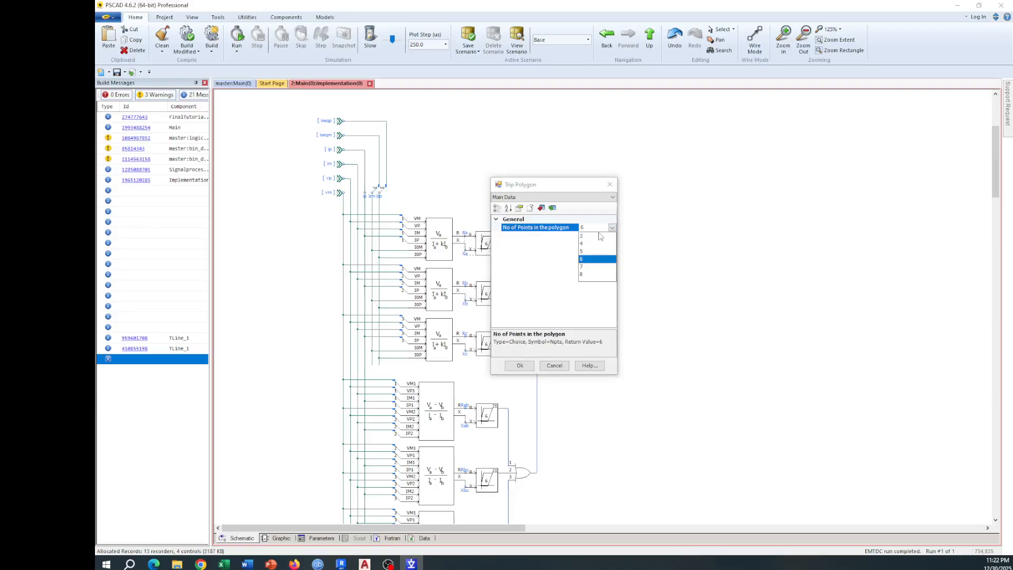
left_click(586, 243)
left_click(520, 365)
left_click(610, 304)
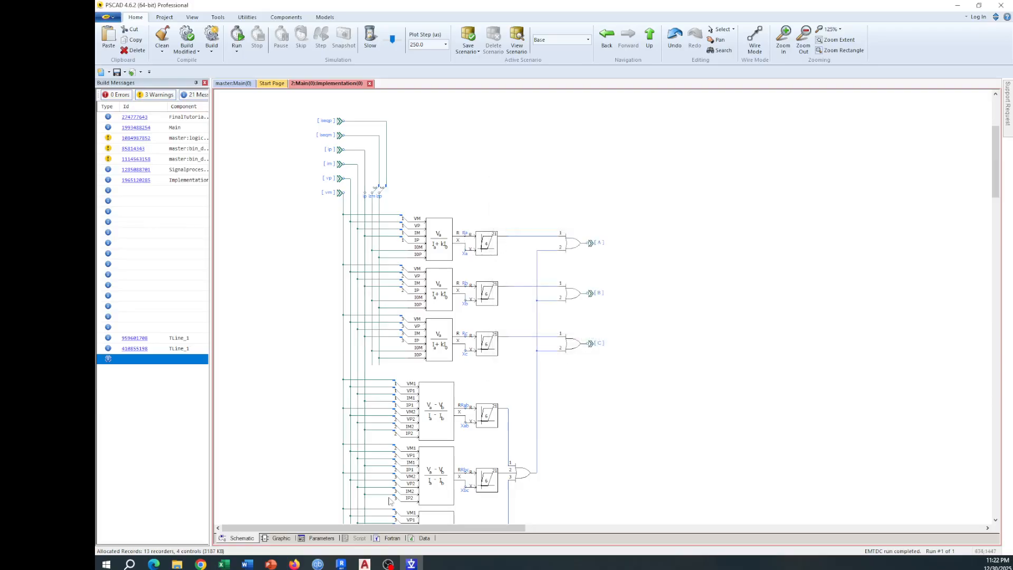
Step: Switch to the AutoCAD drawing finaltutorial2 and examine the R and X calculations, the quadrilateral characteristic figure and the circle construction
left_click(365, 564)
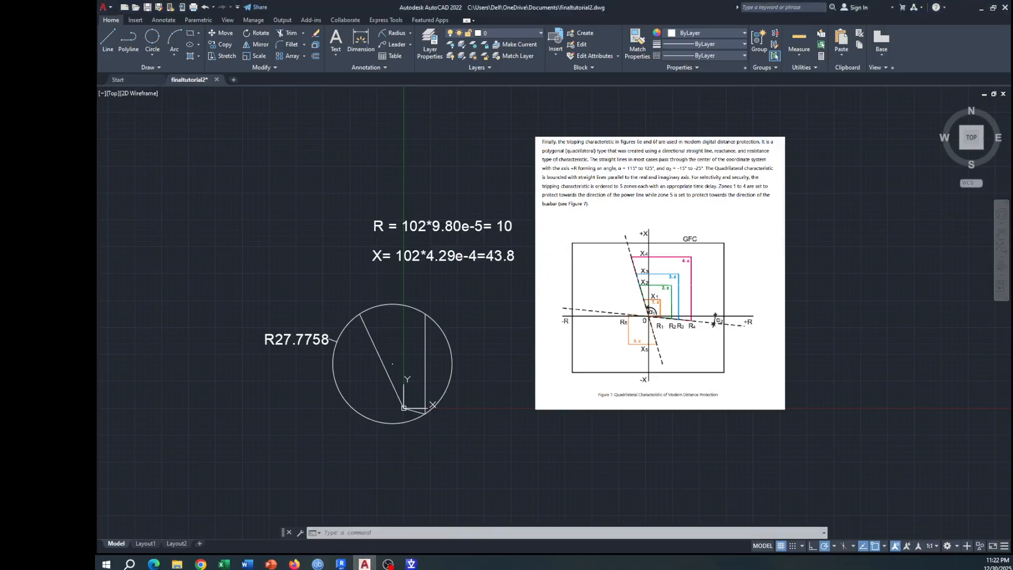
scroll(674, 321, "up", 2)
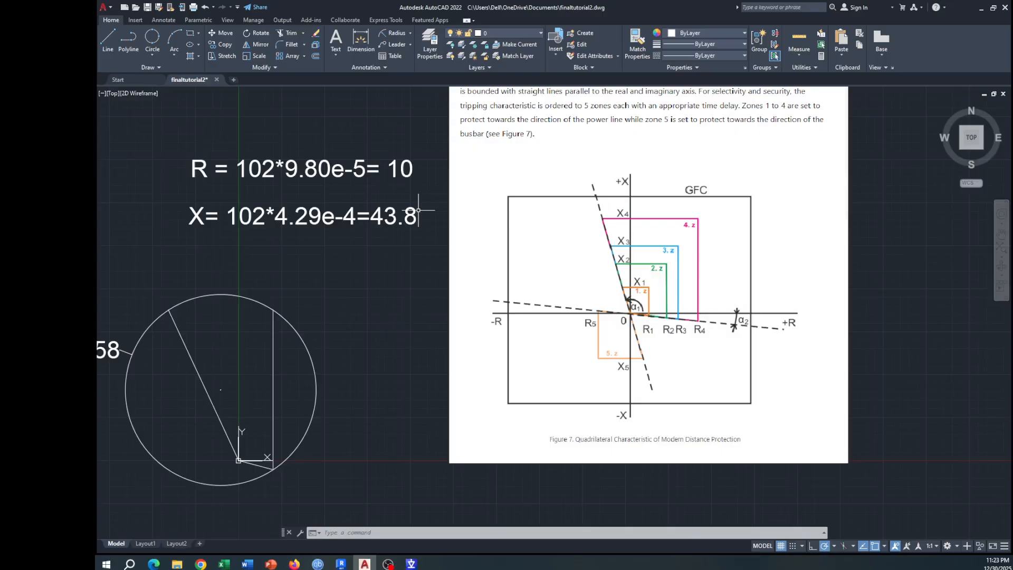
left_click_drag(635, 152, 635, 167)
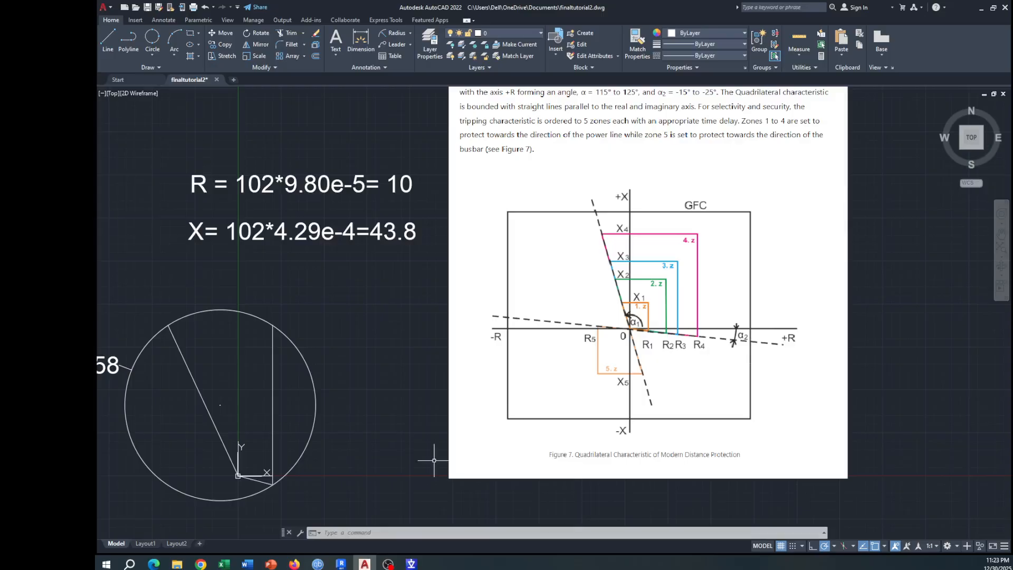
scroll(240, 501, "up", 4)
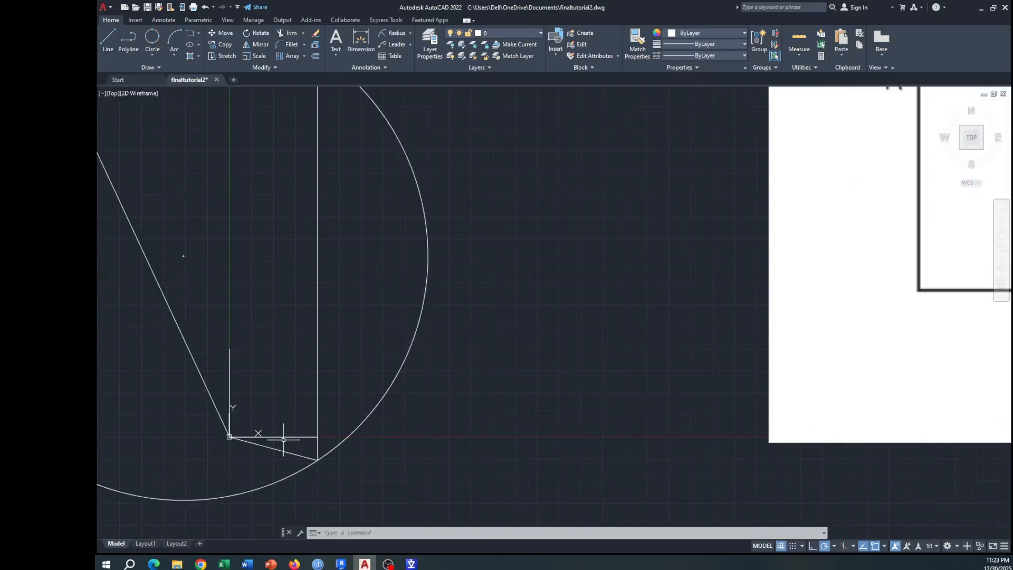
scroll(286, 437, "down", 2)
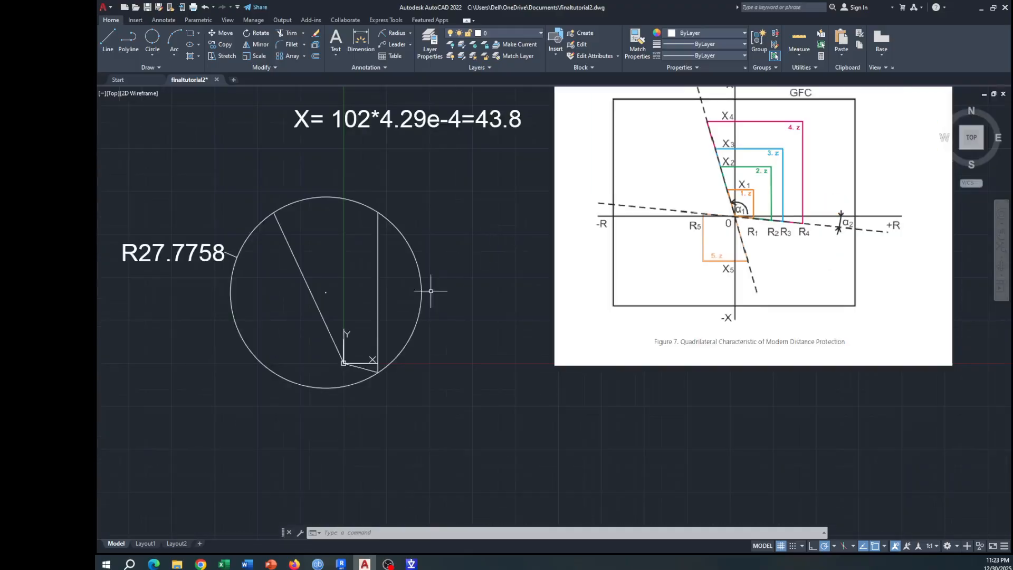
scroll(327, 380, "up", 2)
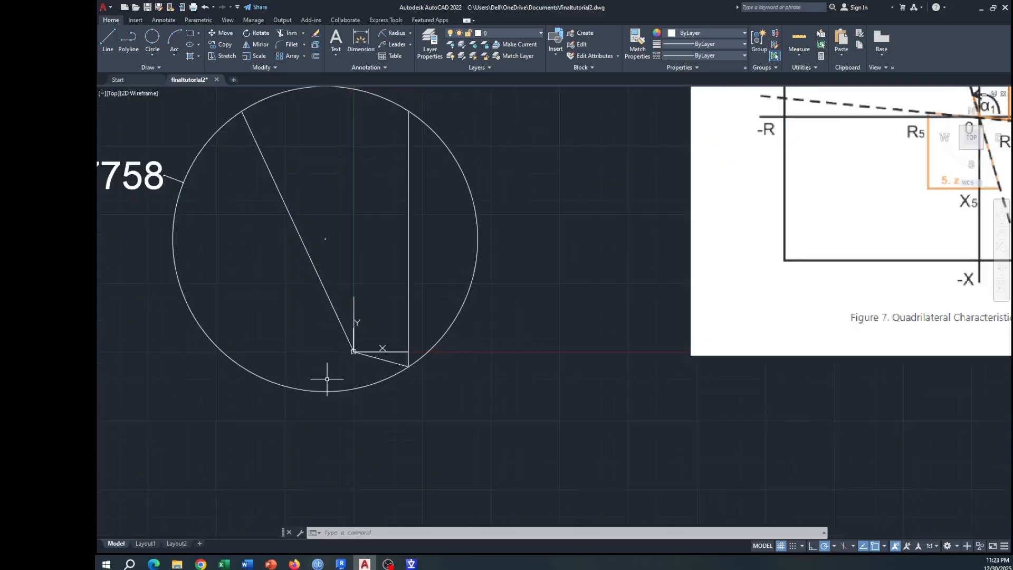
scroll(351, 372, "up", 2)
scroll(351, 363, "down", 2)
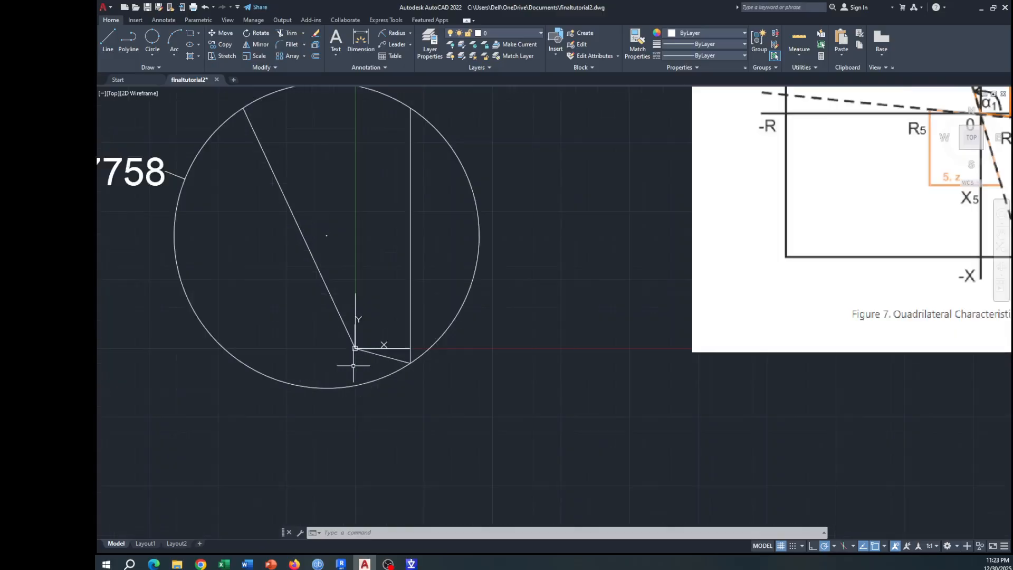
Step: Draw a polyline from the origin 43.8 units straight up, ending at the upper end of the existing vertical line
scroll(498, 254, "down", 2)
scroll(424, 324, "up", 2)
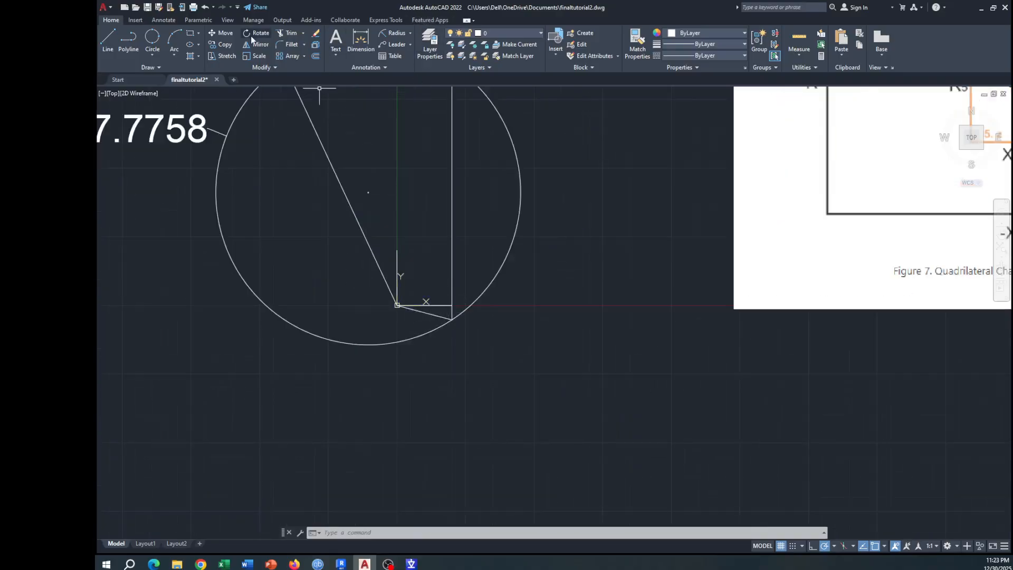
scroll(440, 308, "down", 2)
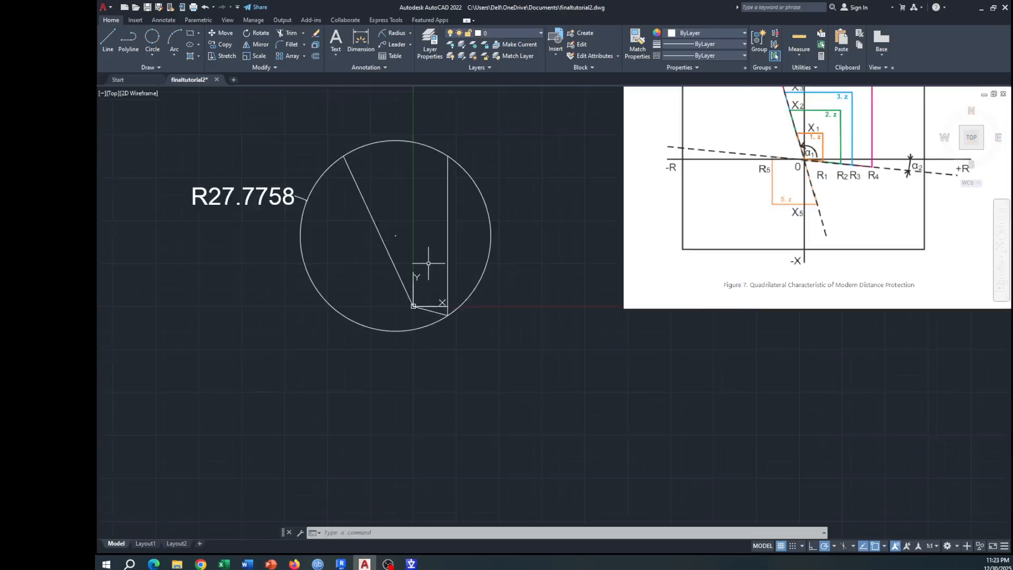
left_click_drag(422, 203, 424, 220)
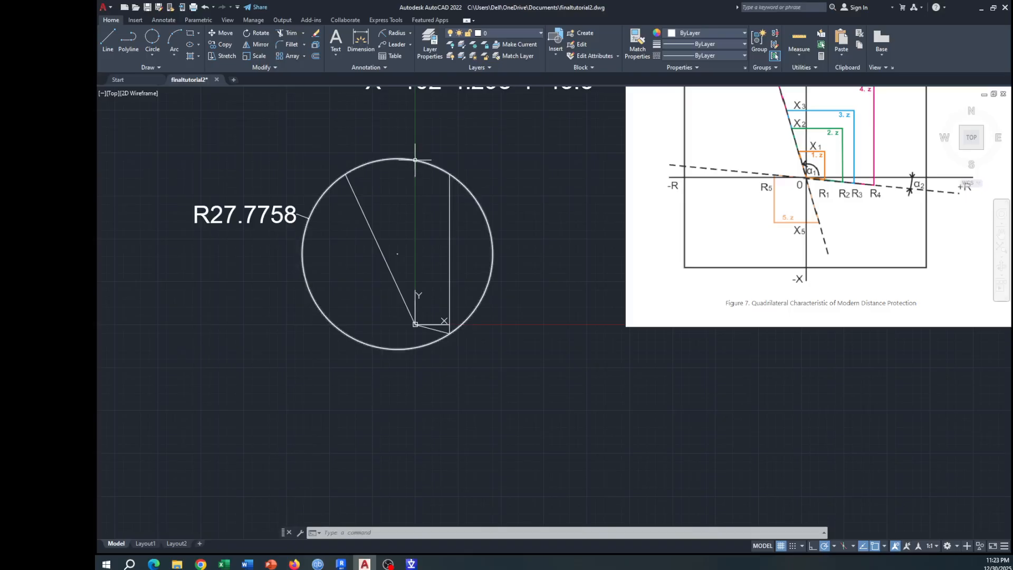
left_click(128, 39)
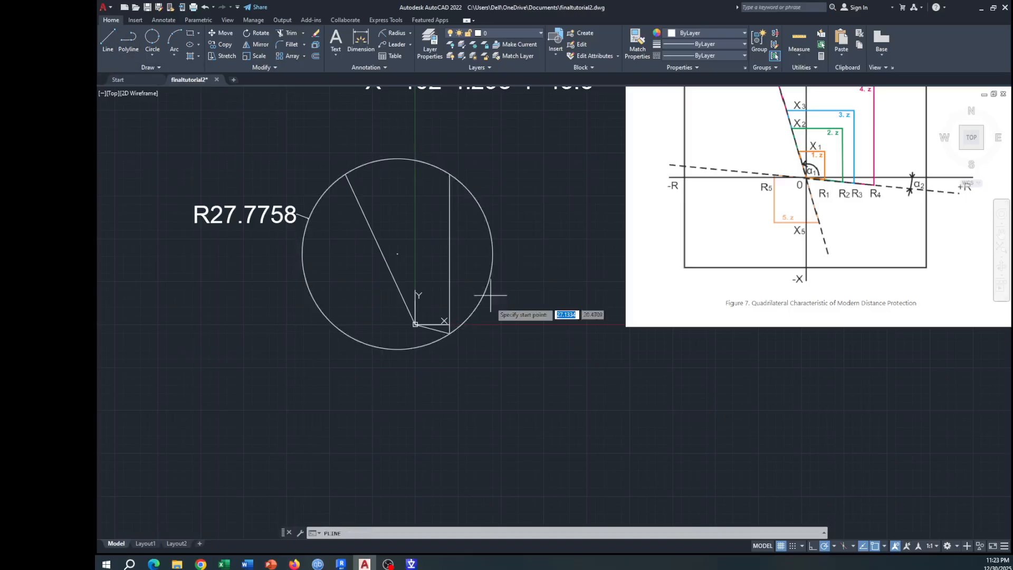
left_click(415, 324)
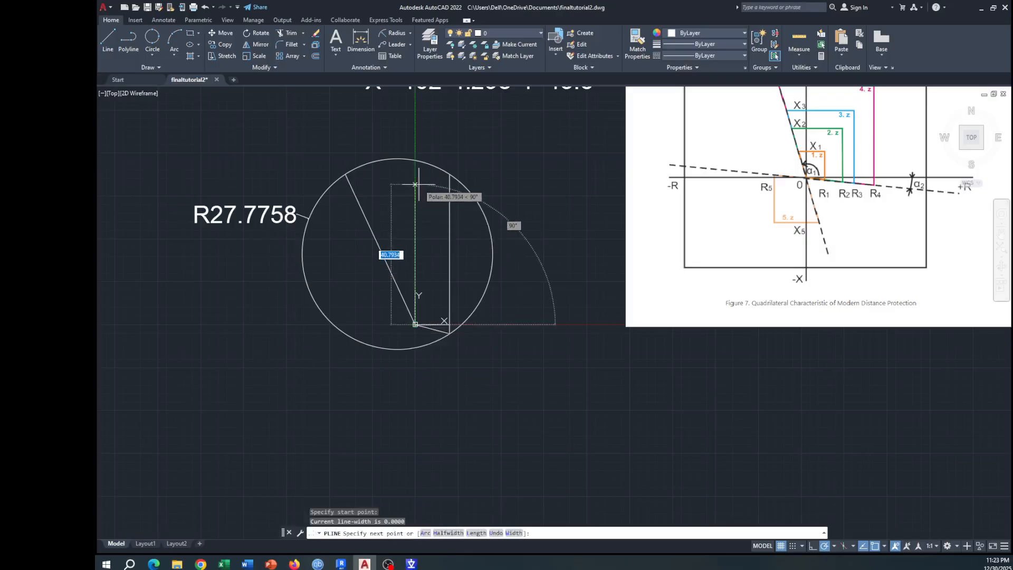
type("43.8")
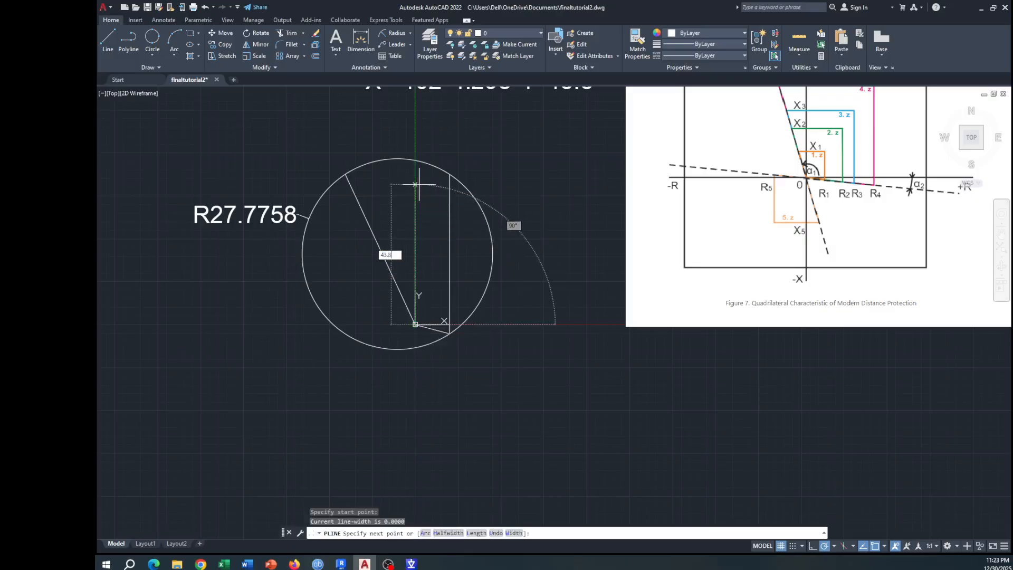
key("Return")
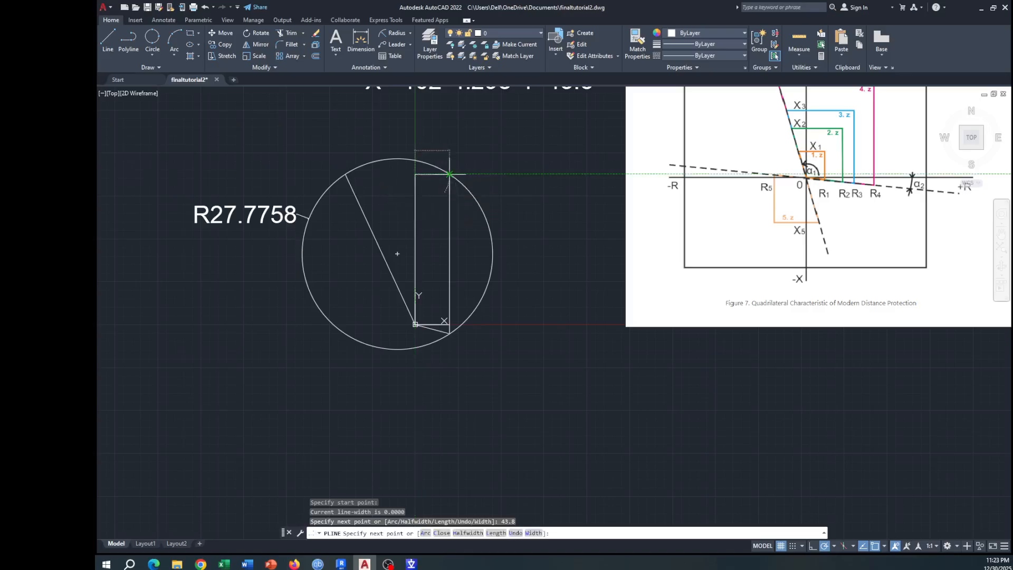
left_click(450, 175)
key("Return")
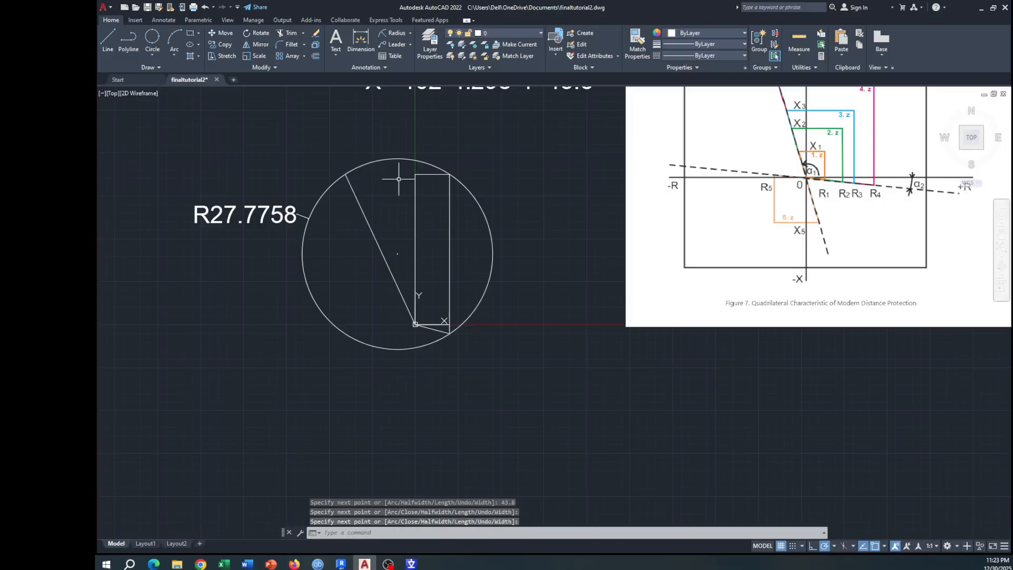
Step: Draw a polyline from the top of the 43.8-unit vertical segment to the upper end of the slanted line on the circle
key("Return")
left_click(416, 174)
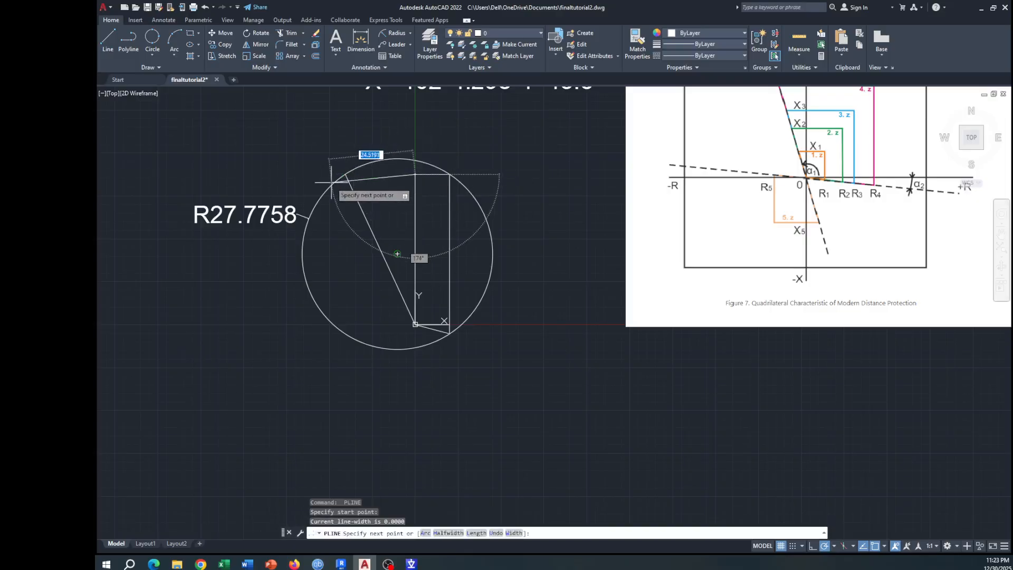
left_click(346, 175)
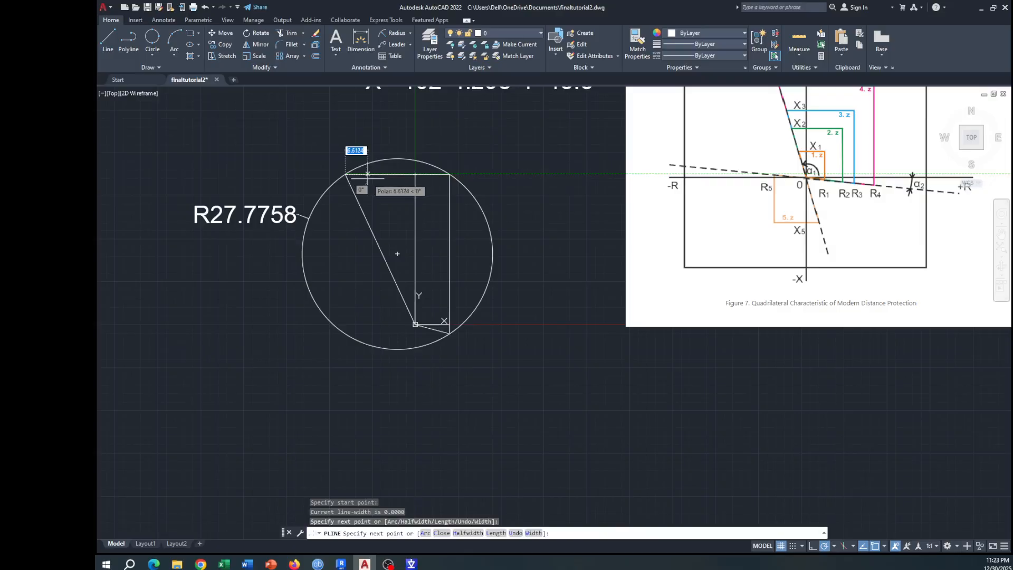
key("Escape")
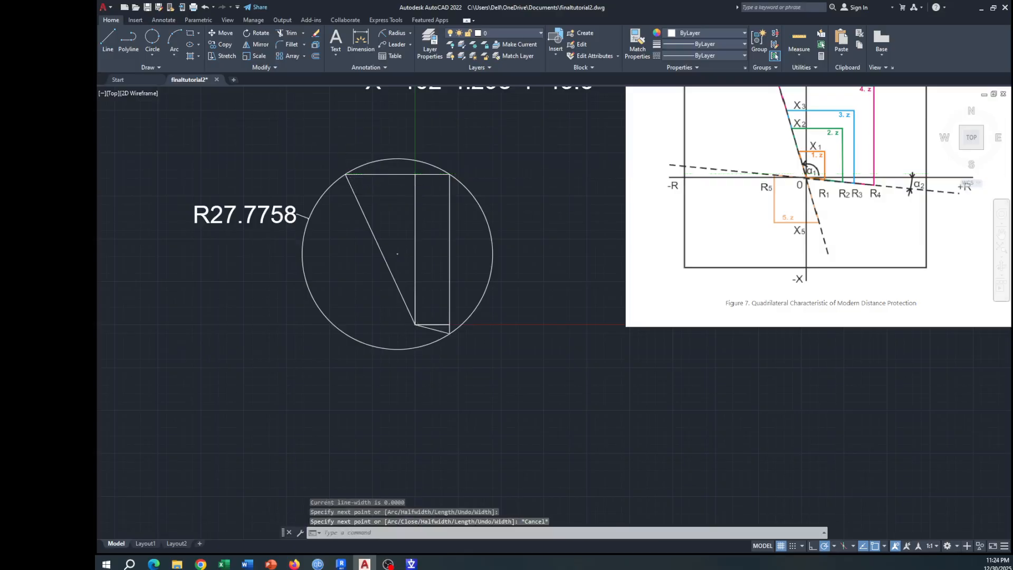
scroll(384, 190, "down", 1)
scroll(388, 195, "up", 1)
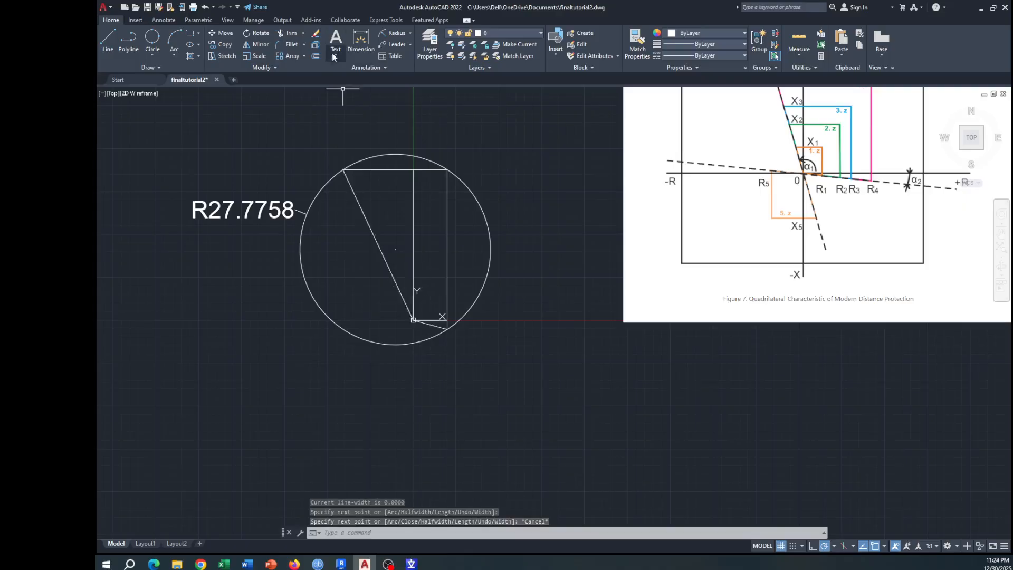
left_click(410, 34)
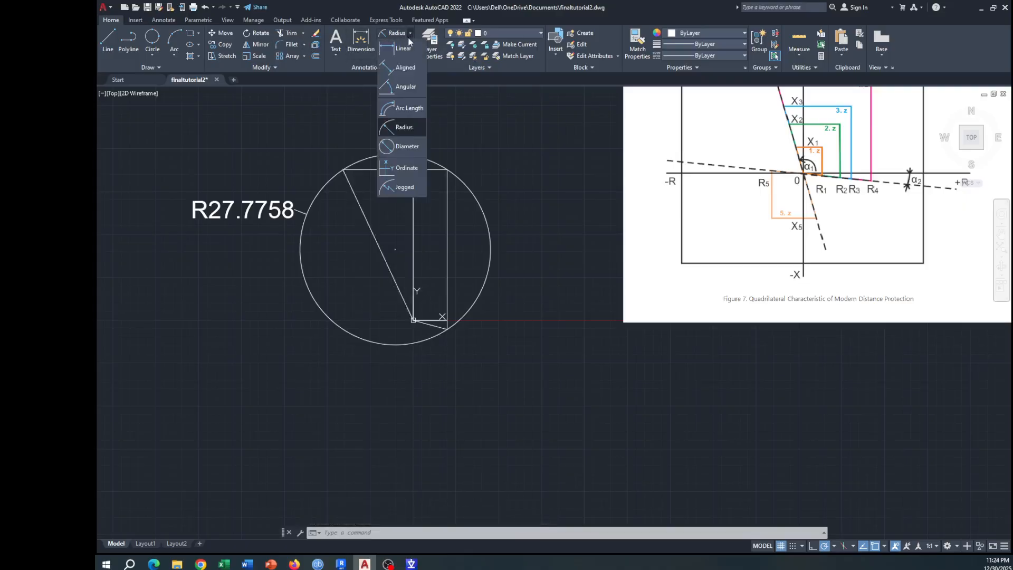
left_click(404, 68)
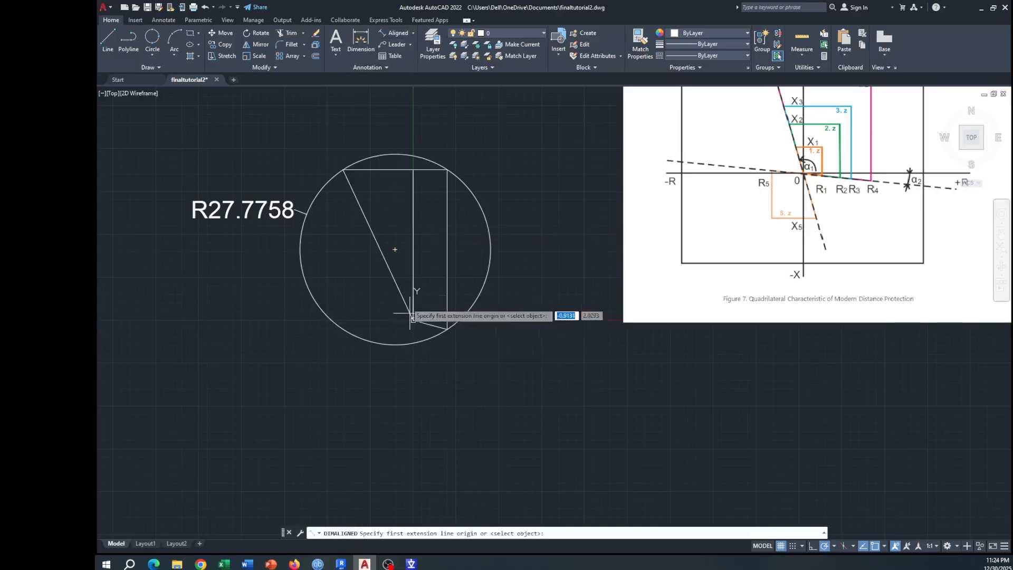
left_click(410, 33)
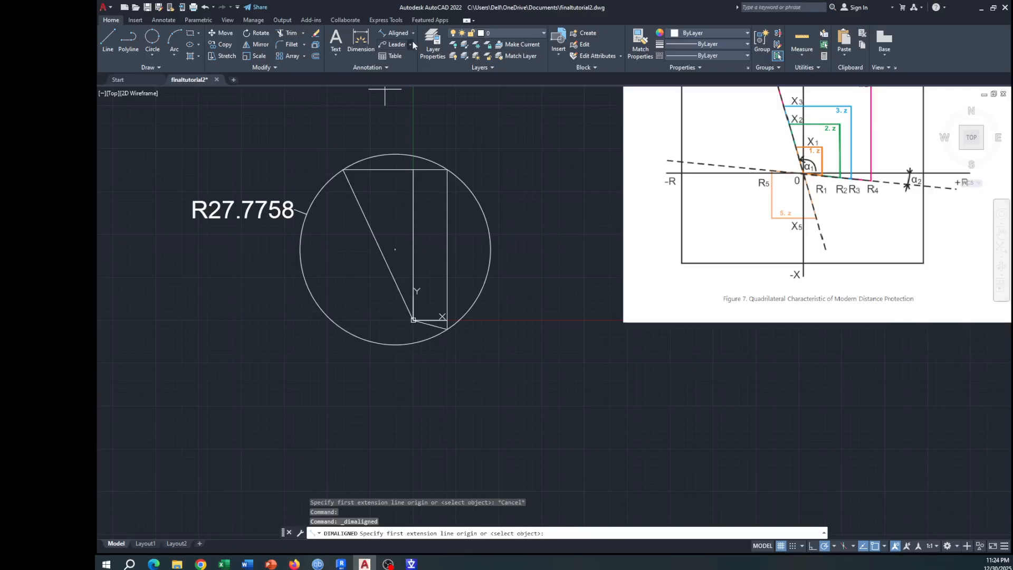
left_click(414, 34)
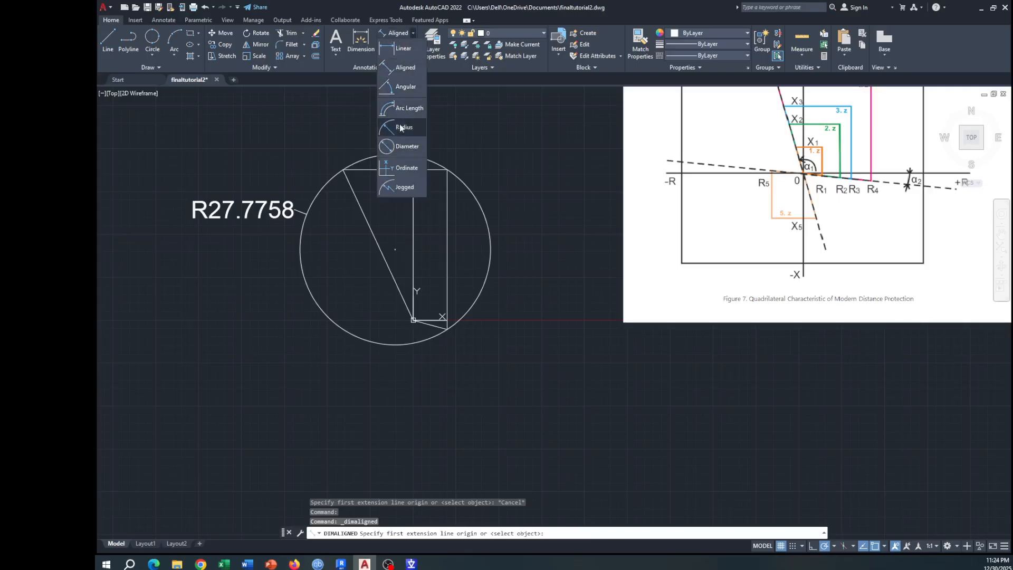
Step: Add an angular dimension between the horizontal base line and the slanted line at the origin
left_click(402, 93)
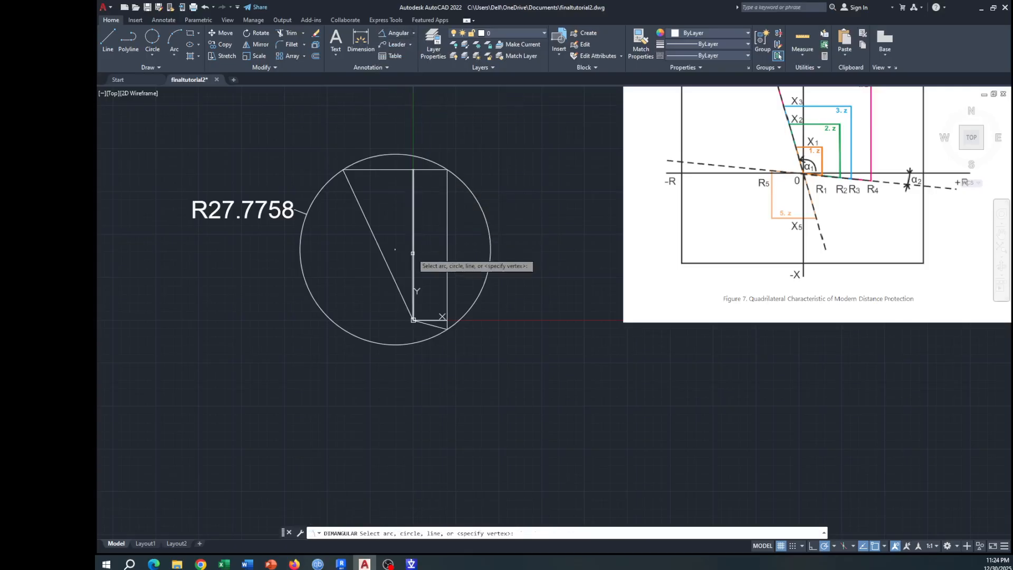
left_click(414, 253)
key("Escape")
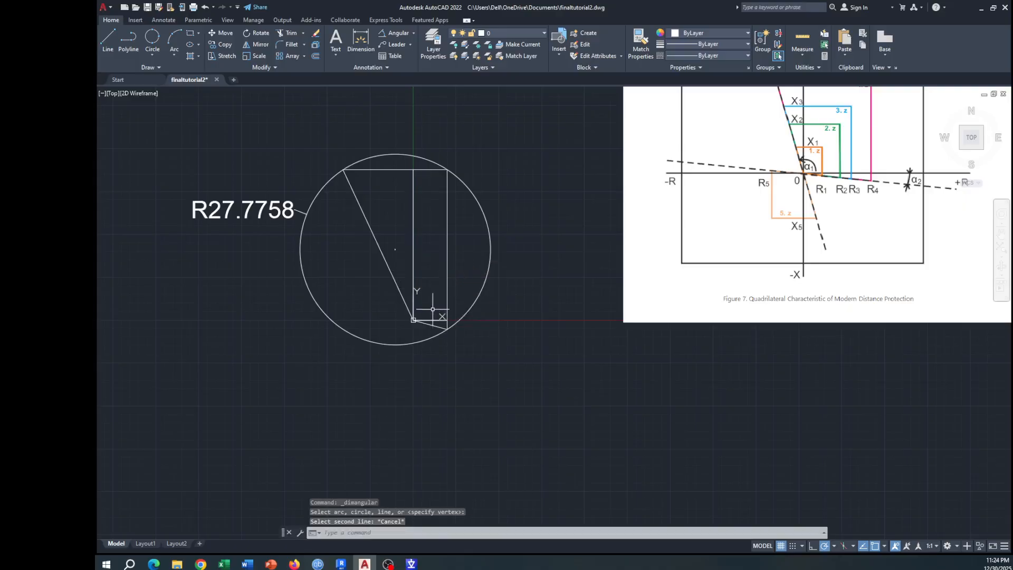
key("Return")
left_click(432, 319)
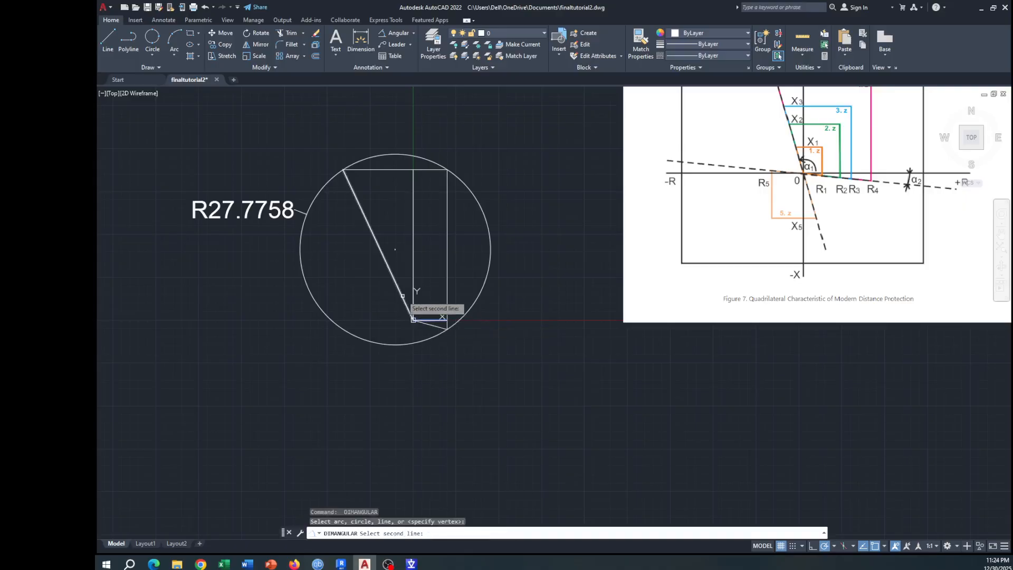
left_click(403, 296)
left_click(422, 292)
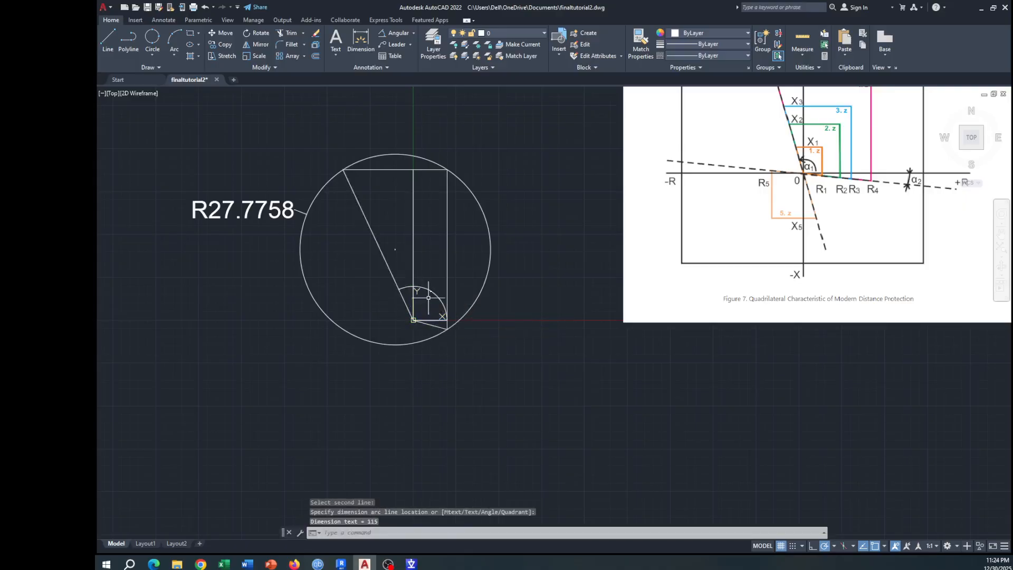
Step: Use ID Point to read the coordinates of the quadrilateral's lowest vertex, where the short sloping line meets the circle
scroll(431, 298, "up", 8)
scroll(430, 261, "down", 8)
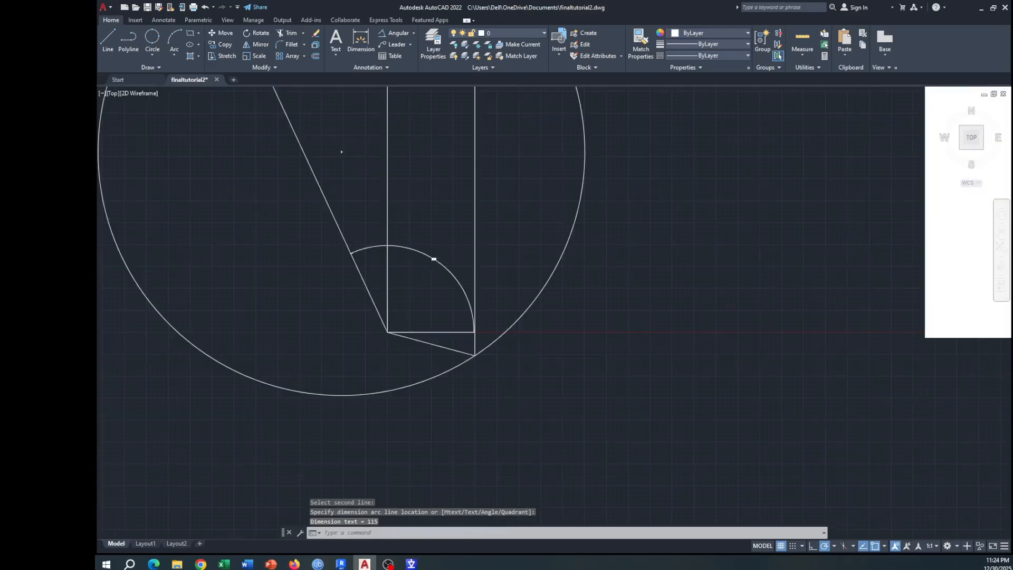
scroll(432, 263, "down", 4)
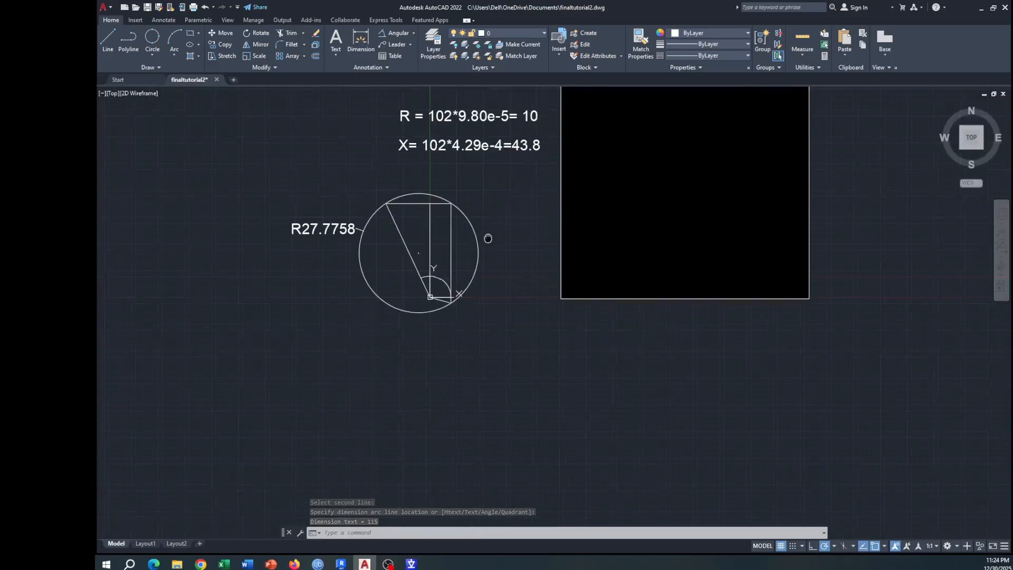
scroll(424, 273, "up", 4)
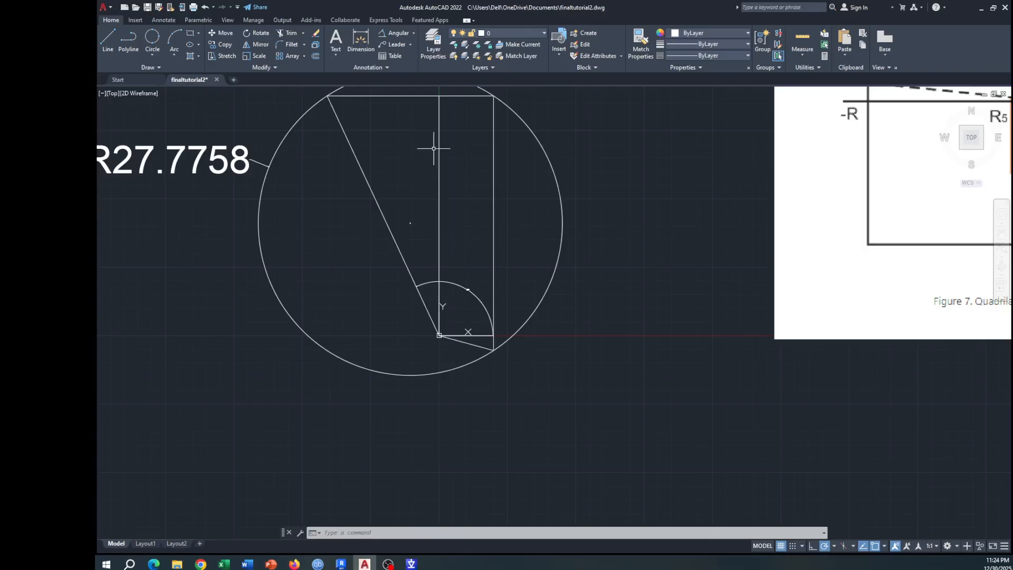
left_click_drag(581, 168, 582, 221)
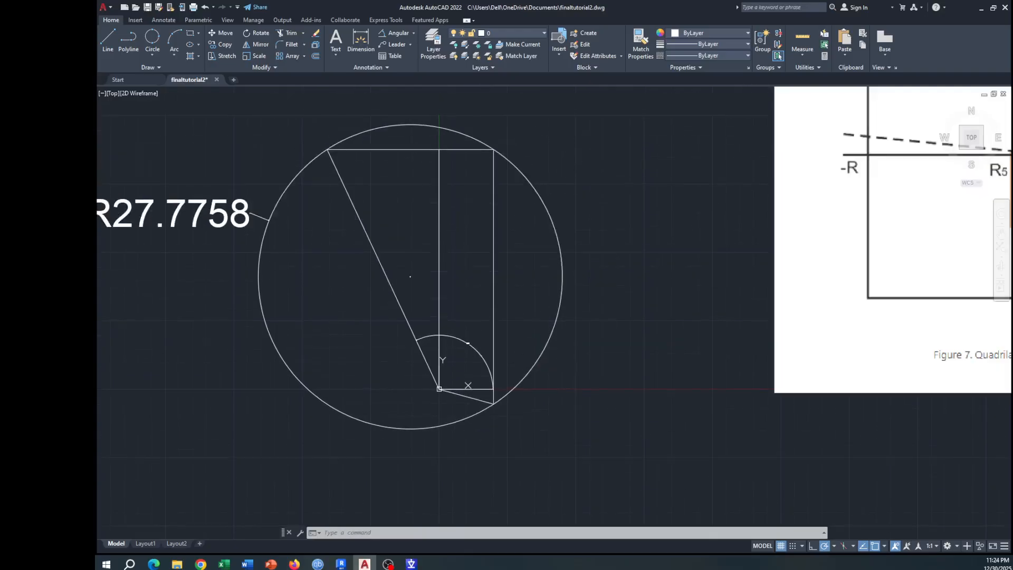
left_click(812, 68)
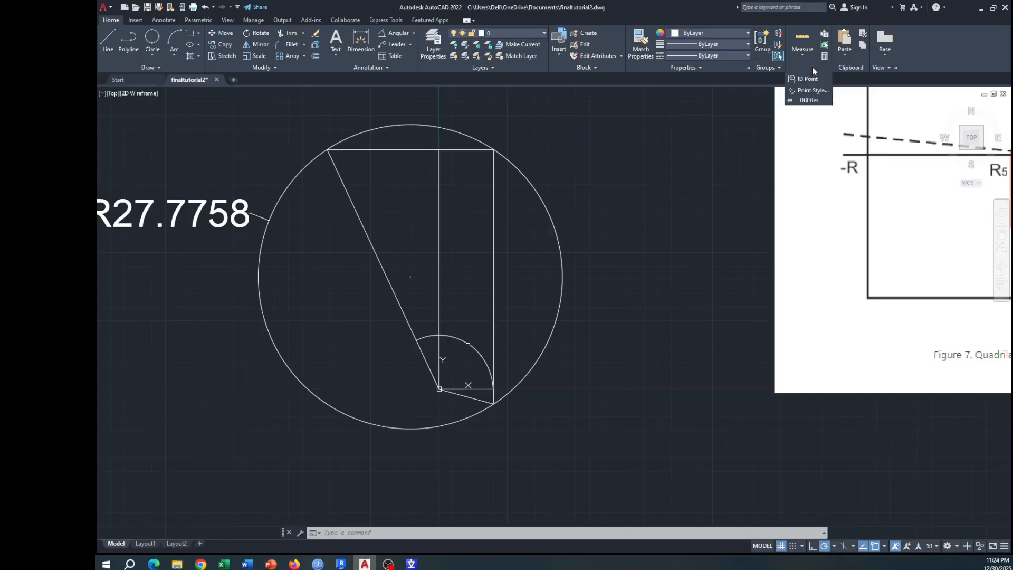
left_click(809, 78)
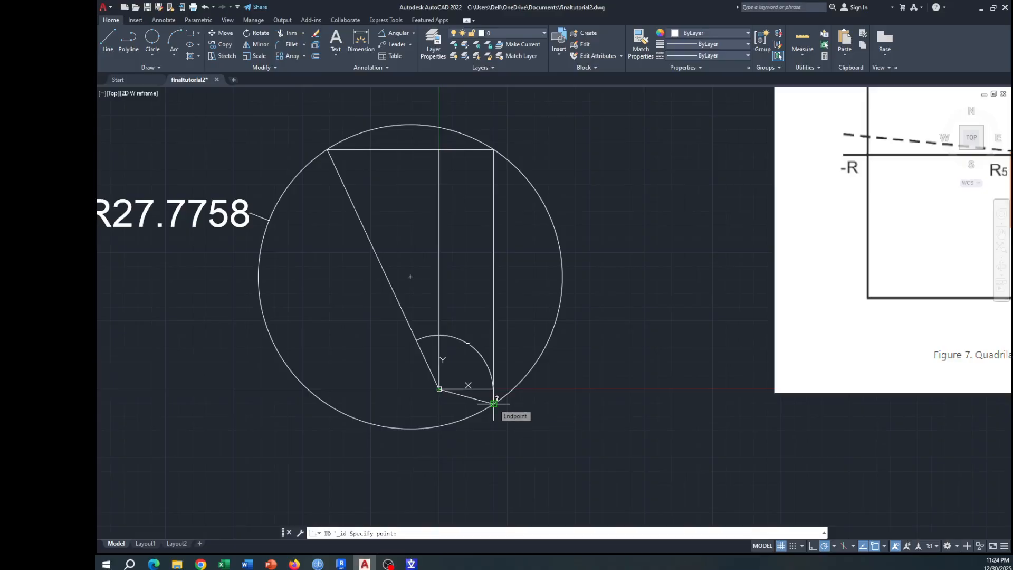
Step: Switch to PSCAD and set Point 2 of the first Trip Polygon to X 10 and Y -2.6795
left_click(412, 563)
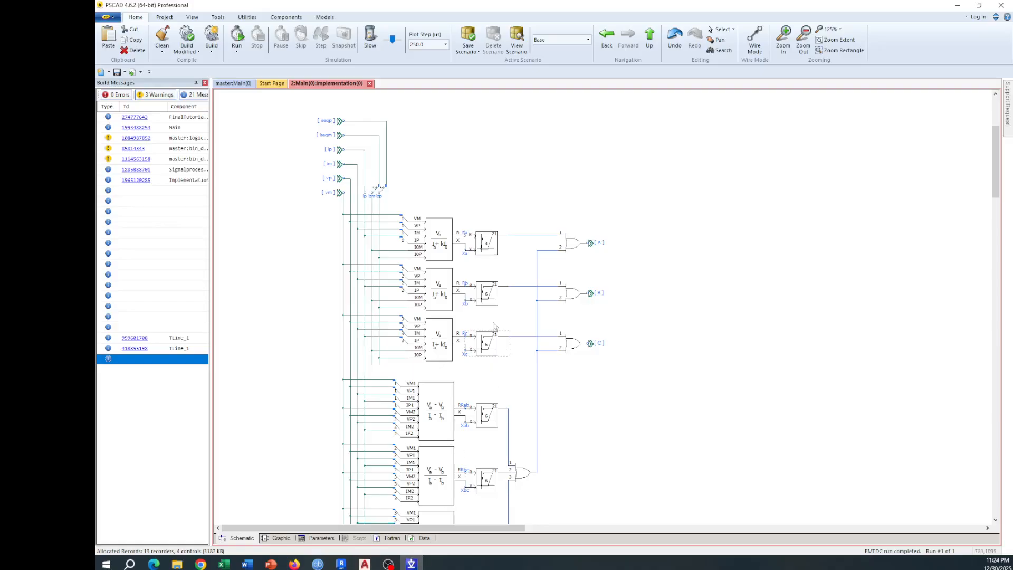
double_click(483, 253)
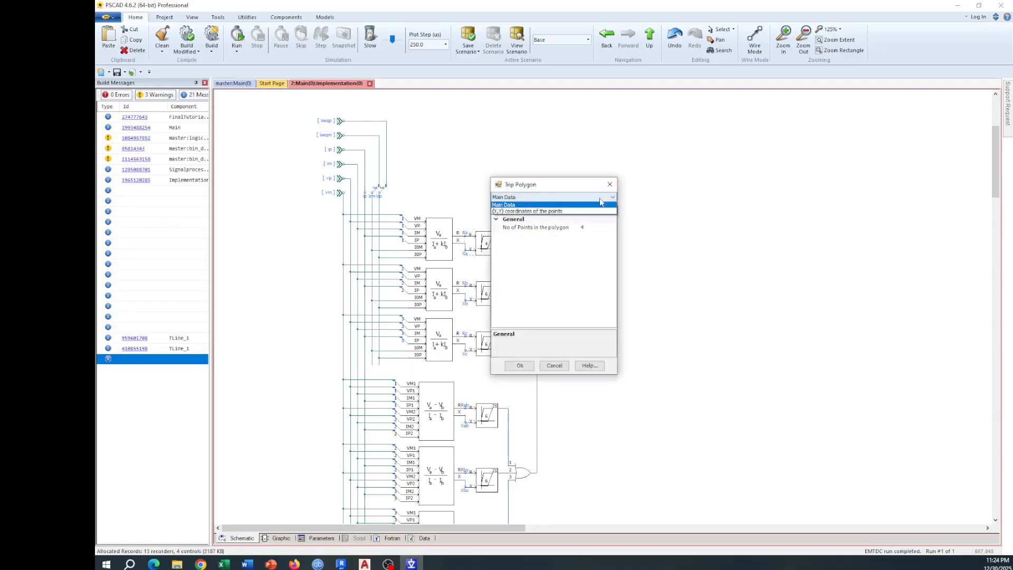
left_click(574, 211)
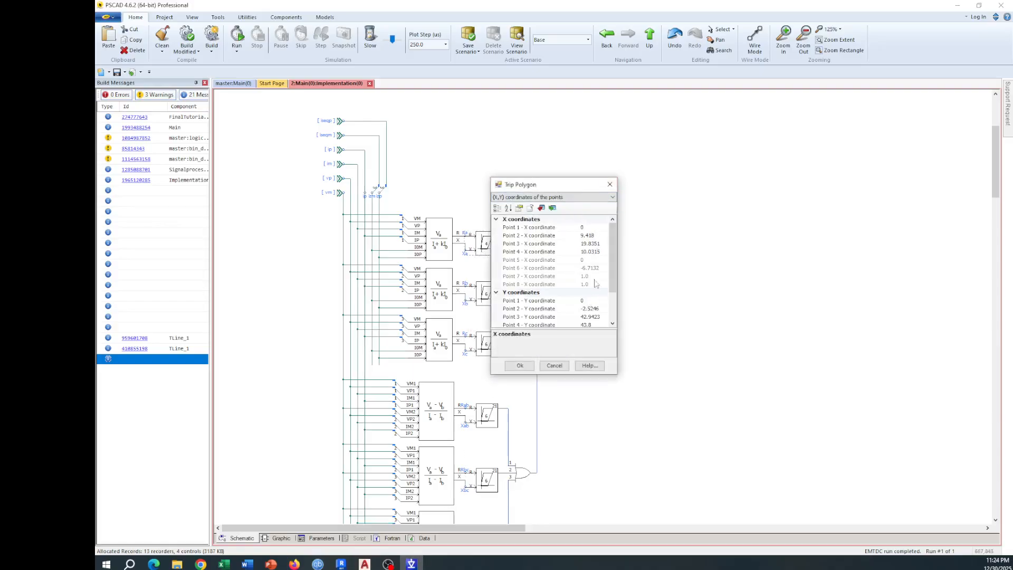
left_click(600, 235)
type("10")
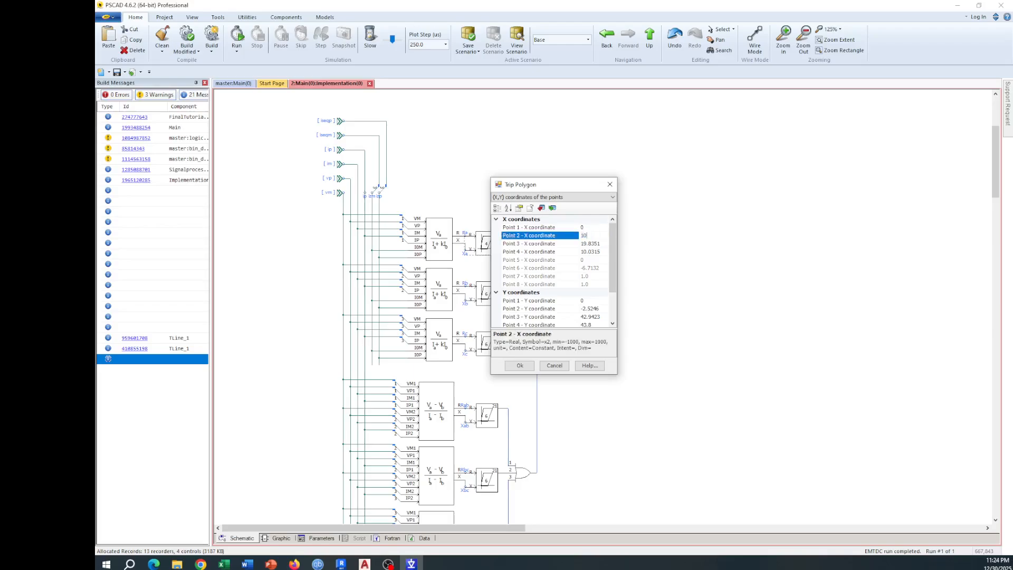
left_click(605, 308)
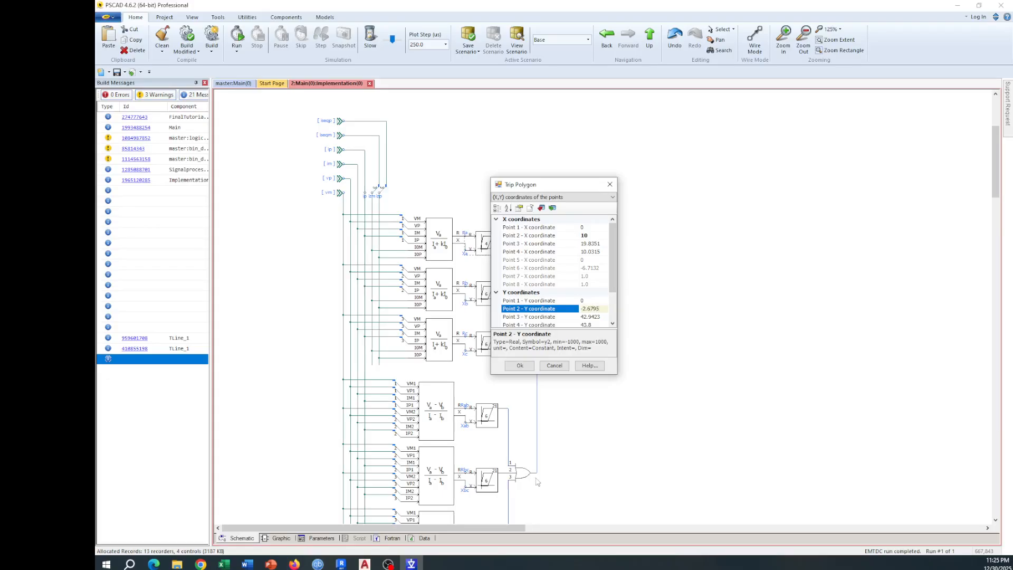
Step: Set Point 3 of the Trip Polygon to X 10 and Y 43.8
left_click(604, 244)
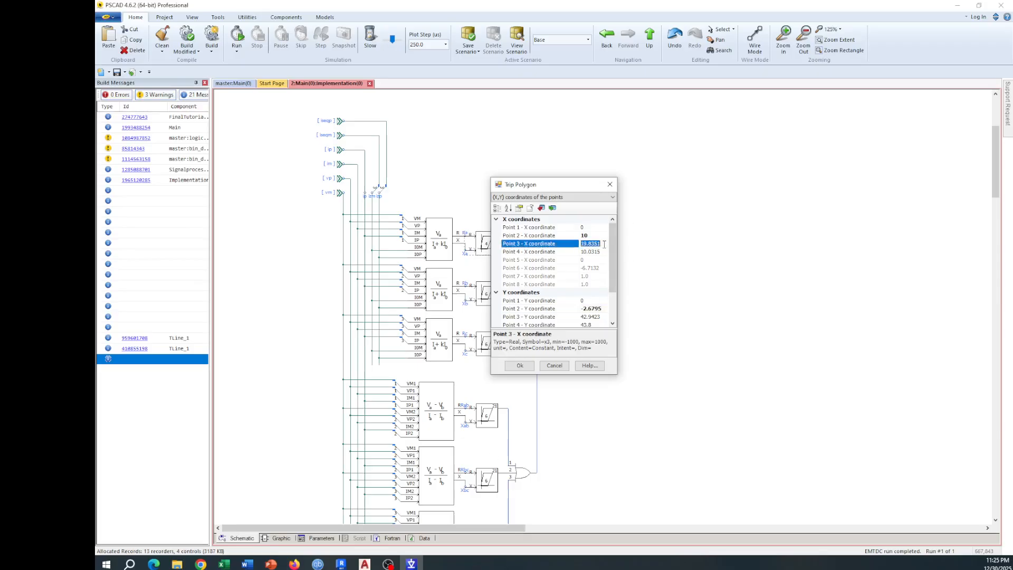
type("10")
left_click(603, 317)
type("23.8")
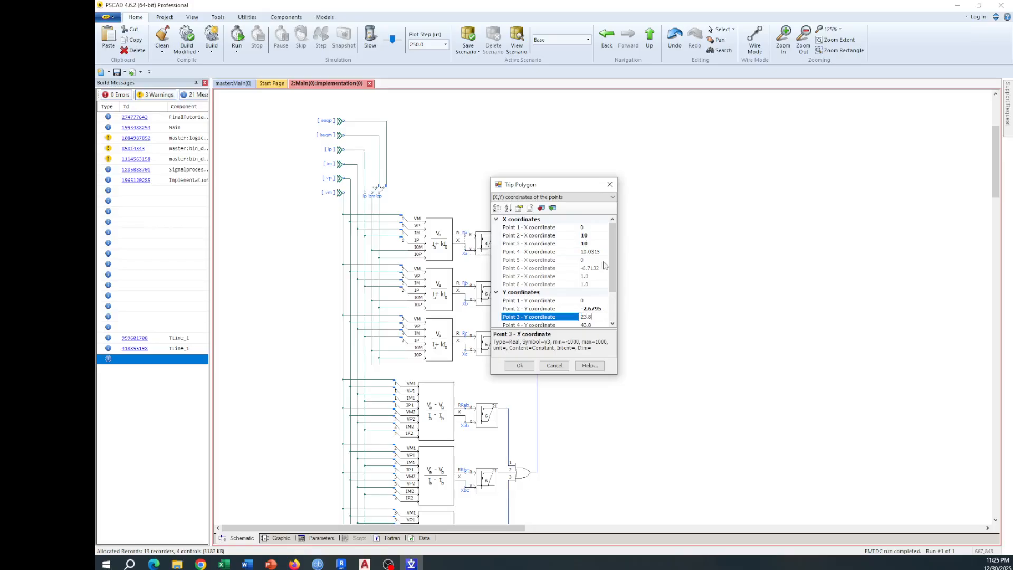
left_click(594, 324)
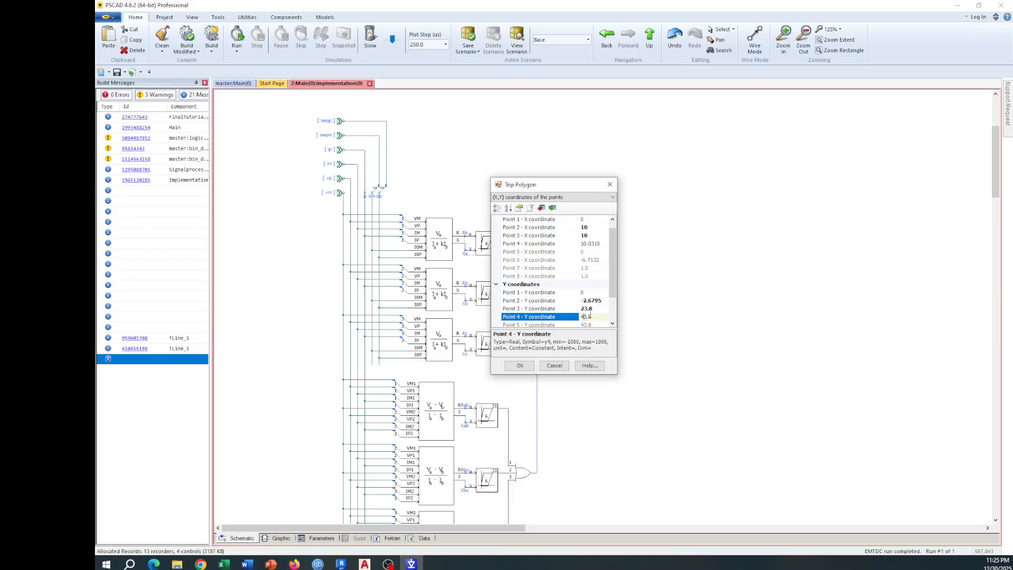
left_click(585, 309)
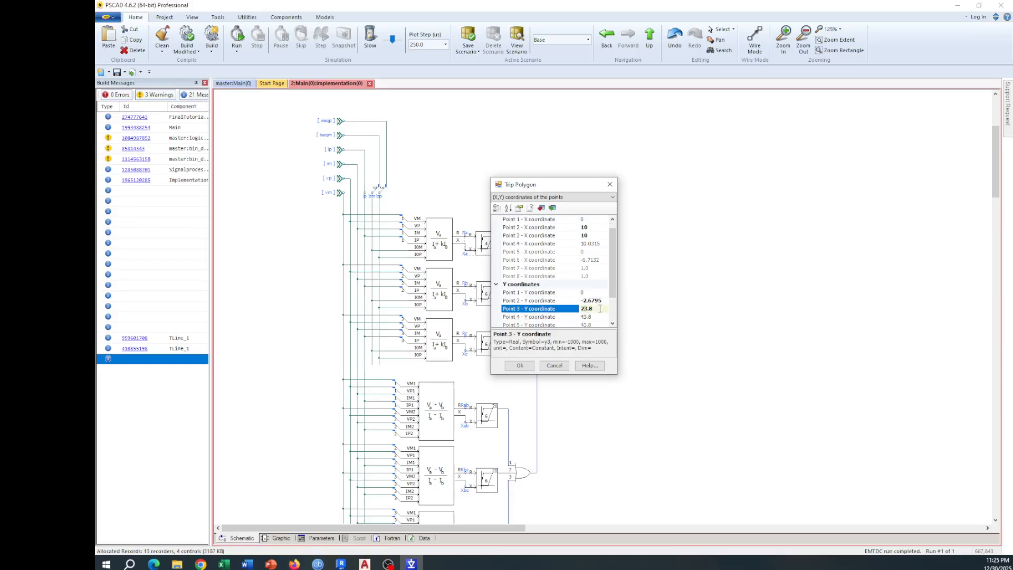
Step: Switch to AutoCAD and read the coordinates of the quadrilateral's upper-left vertex, where the slanted line meets the circle
left_click(594, 244)
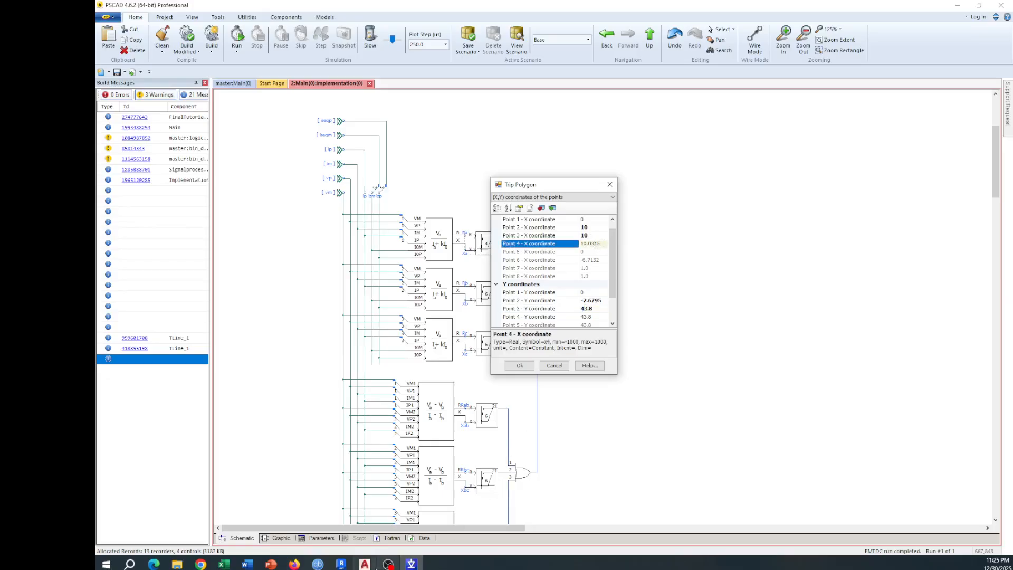
left_click(365, 563)
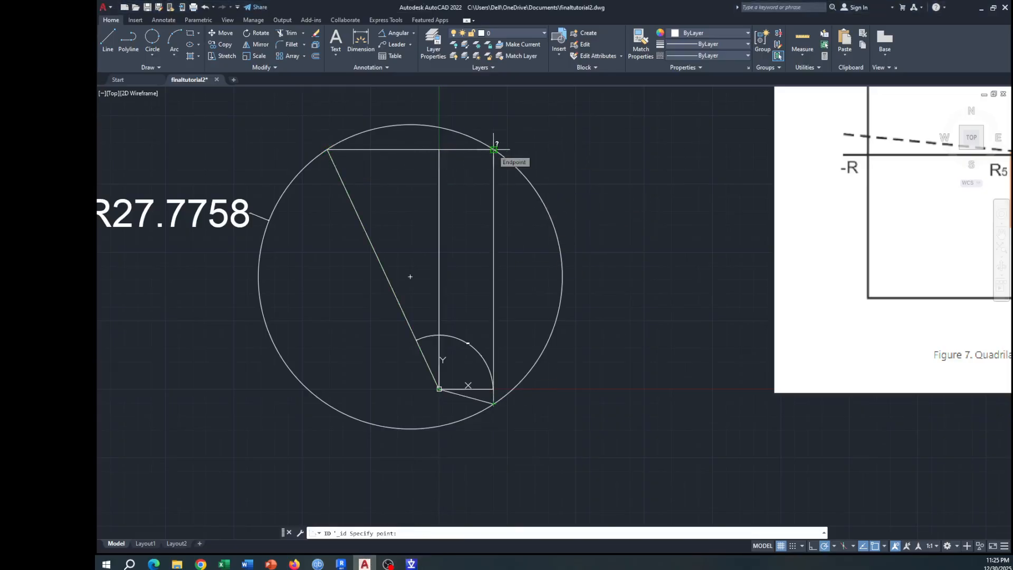
left_click(327, 149)
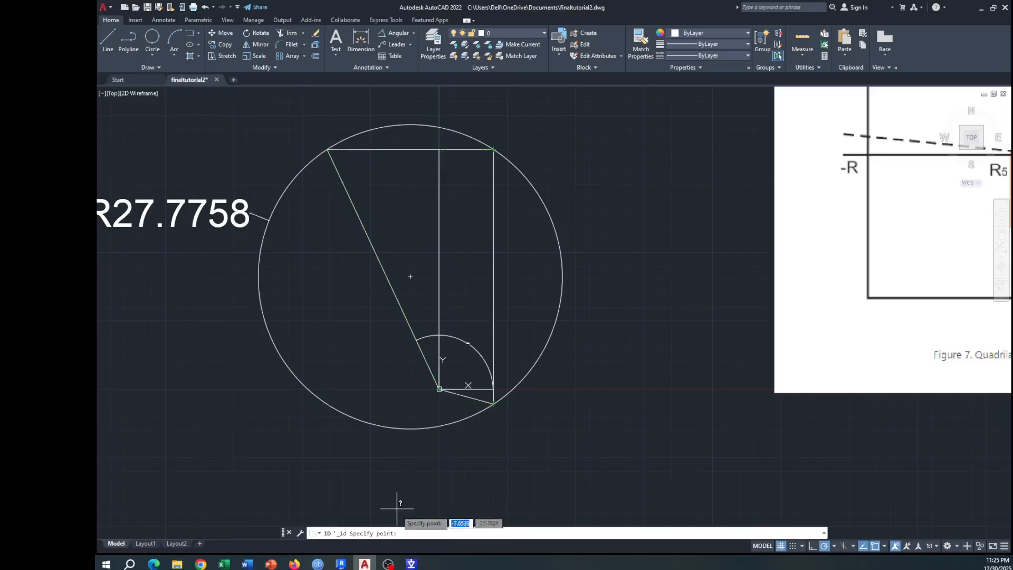
Step: Switch to PSCAD, set the X coordinate of Point 4 to -20.4243 and accept the Trip Polygon settings
left_click(411, 564)
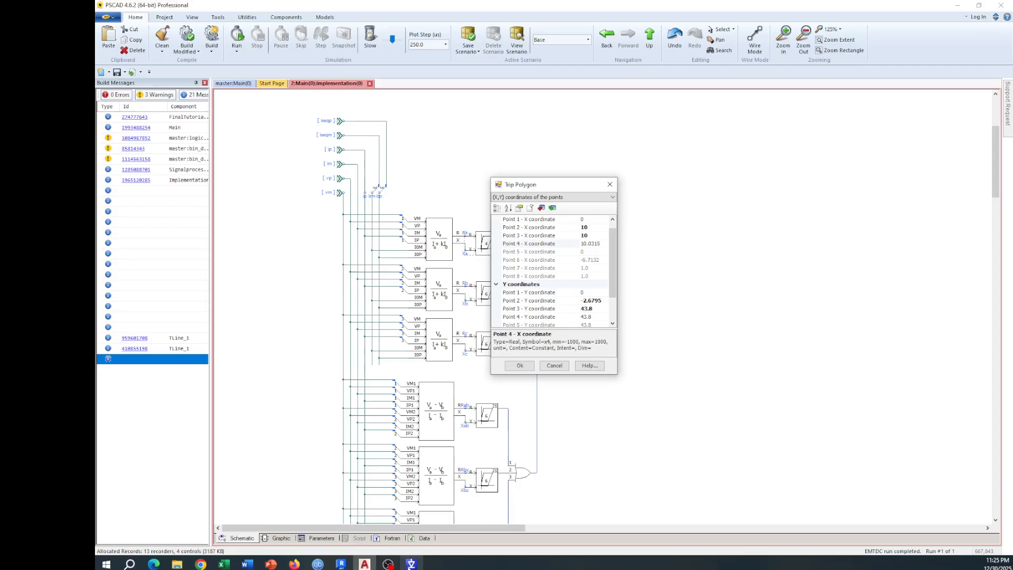
double_click(603, 245)
type("-20.4243")
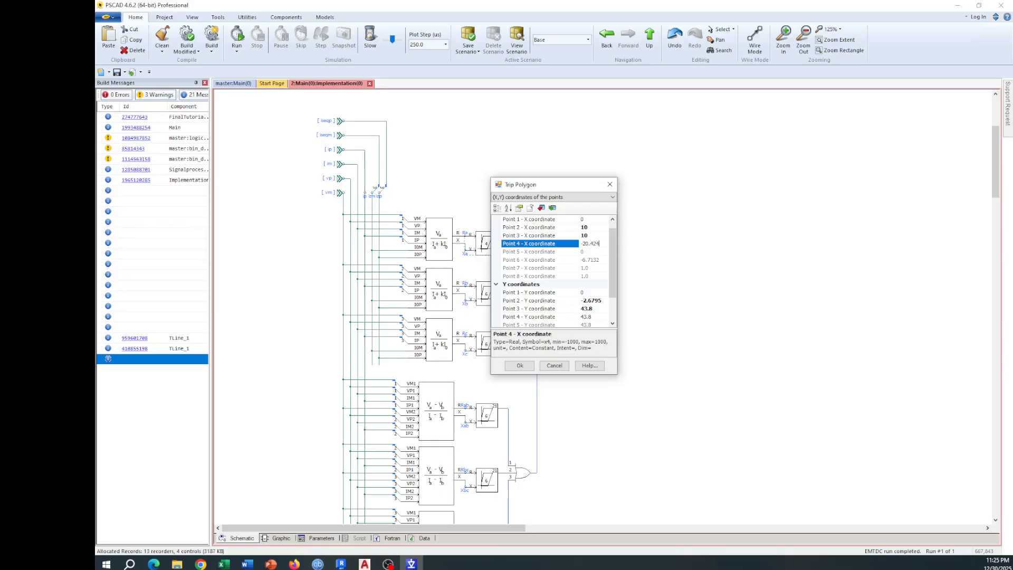
left_click(600, 316)
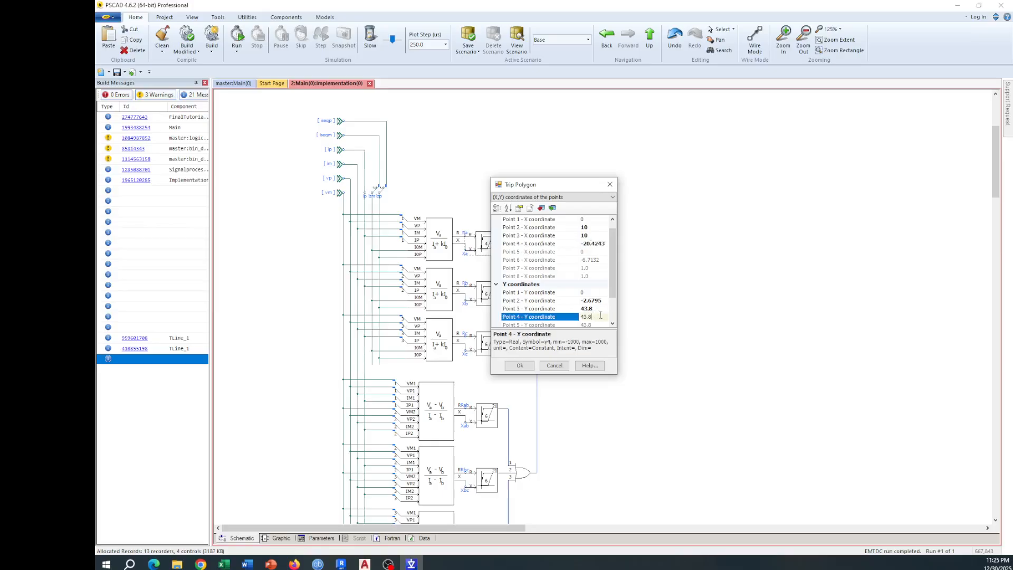
left_click(519, 365)
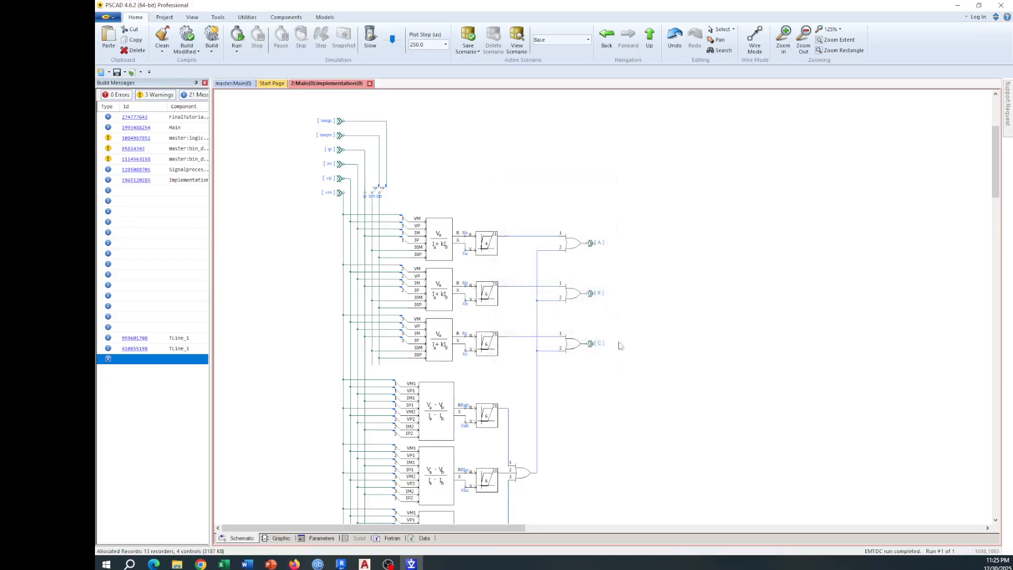
Step: Delete the other five Trip Polygon components, leaving only the edited one in the first impedance row
key("Delete")
key("Delete")
left_click(491, 409)
key("Delete")
scroll(495, 396, "down", 3)
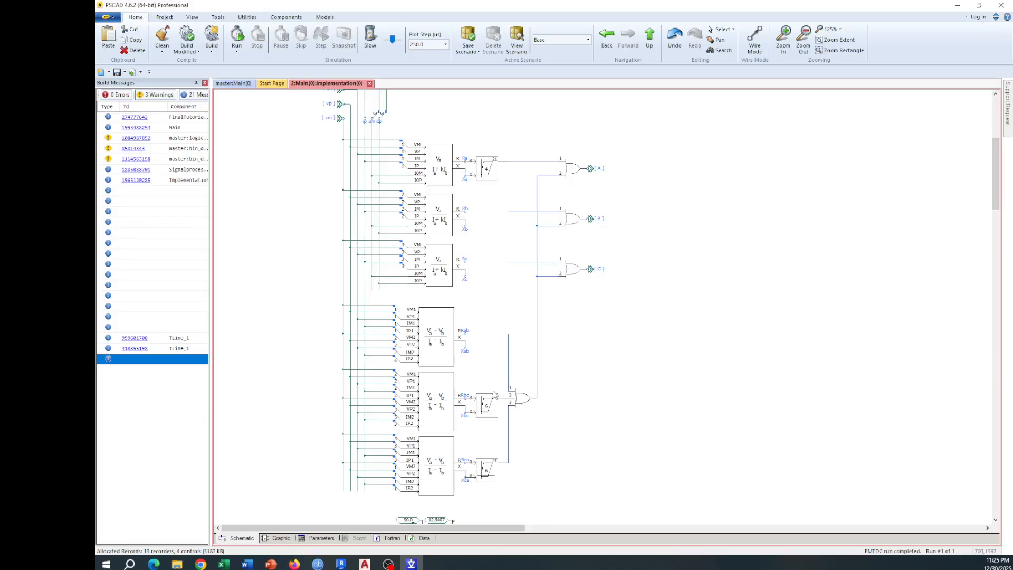
left_click(494, 399)
key("Delete")
left_click(497, 466)
key("Delete")
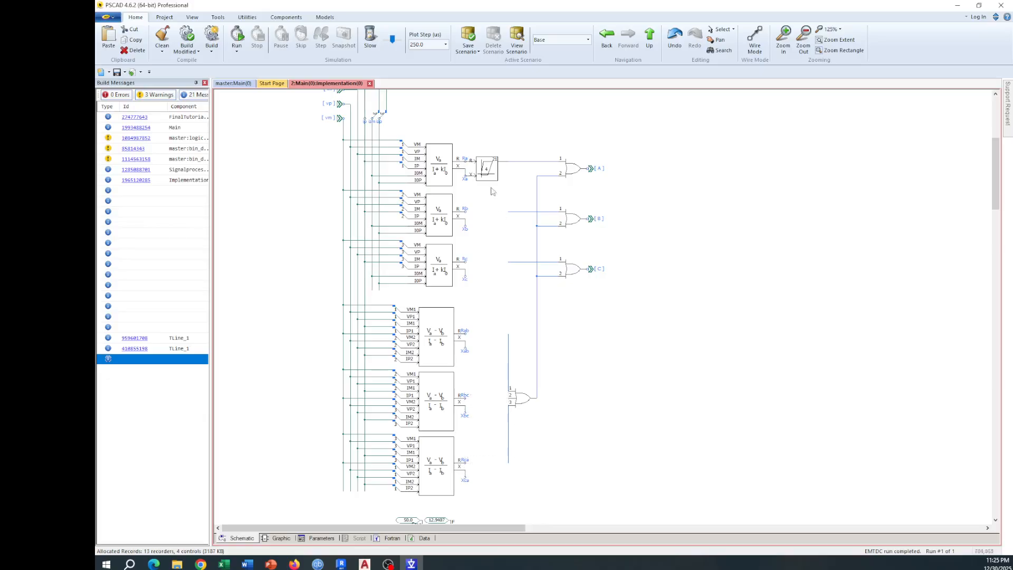
Step: Copy the edited Trip Polygon and place copies at the Rb/Xb and Rc/Xc outputs of the line-to-ground impedance blocks
left_click(485, 176)
key("ctrl+v")
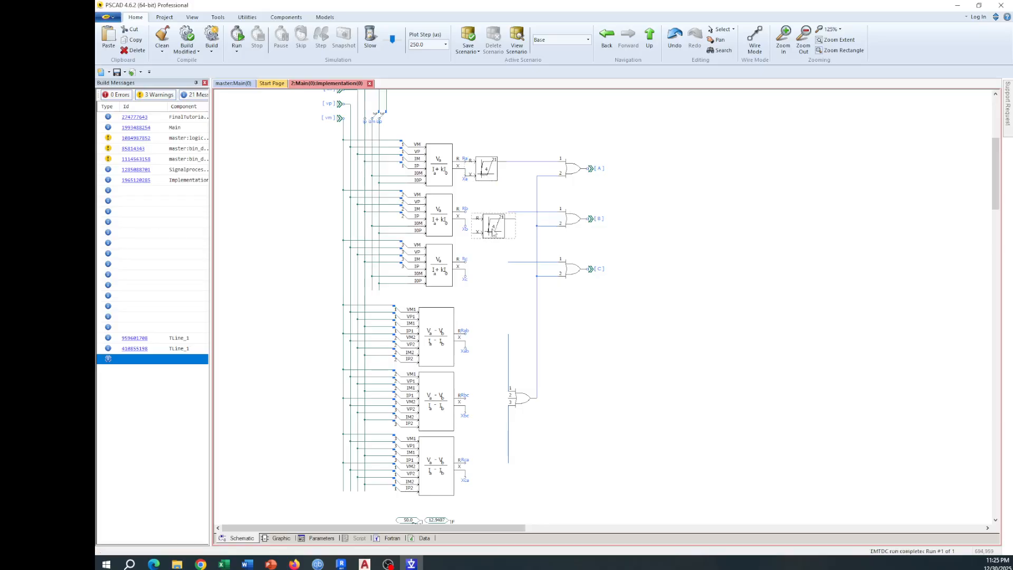
left_click(484, 227)
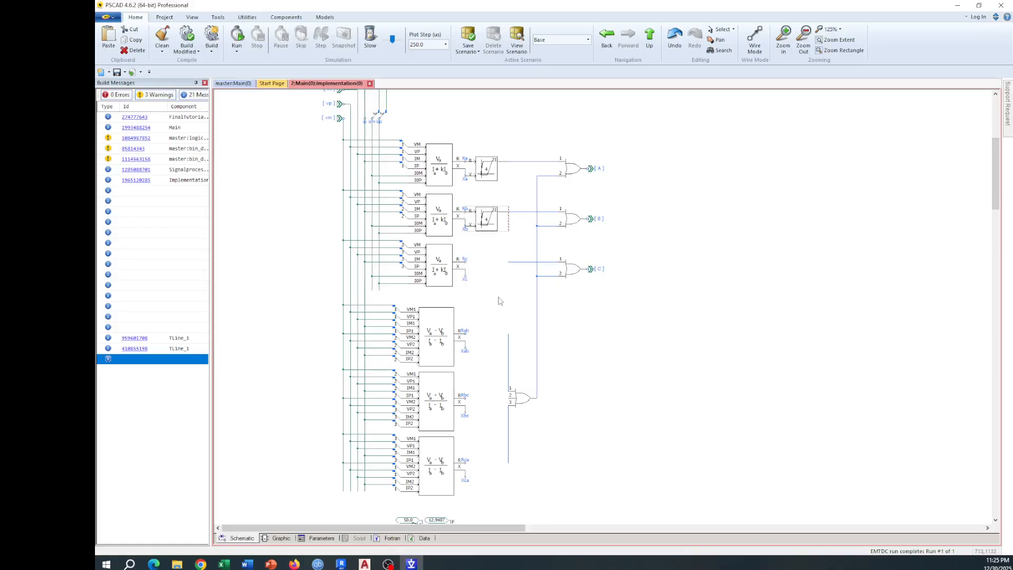
key("ctrl+v")
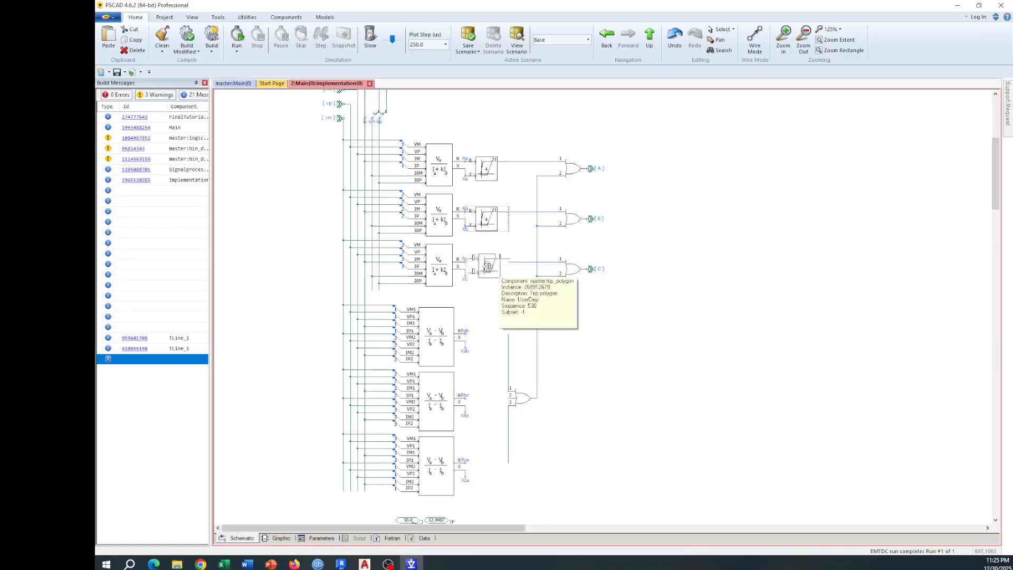
left_click(485, 270)
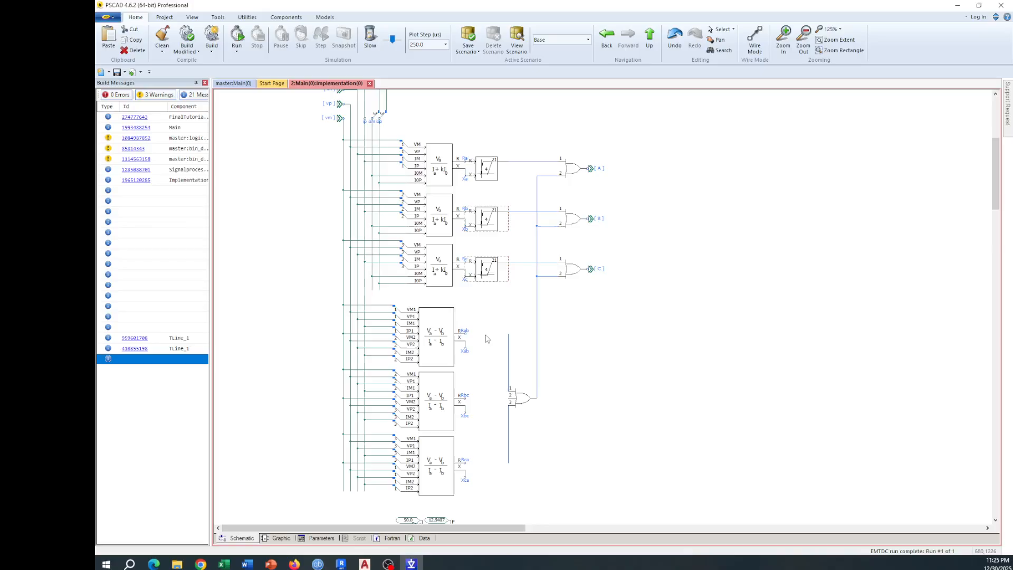
Step: Paste the Trip Polygon at the Rab/Xab, Rbc/Xbc and Rca/Xca outputs of the three line-to-line impedance blocks
key("ctrl+v")
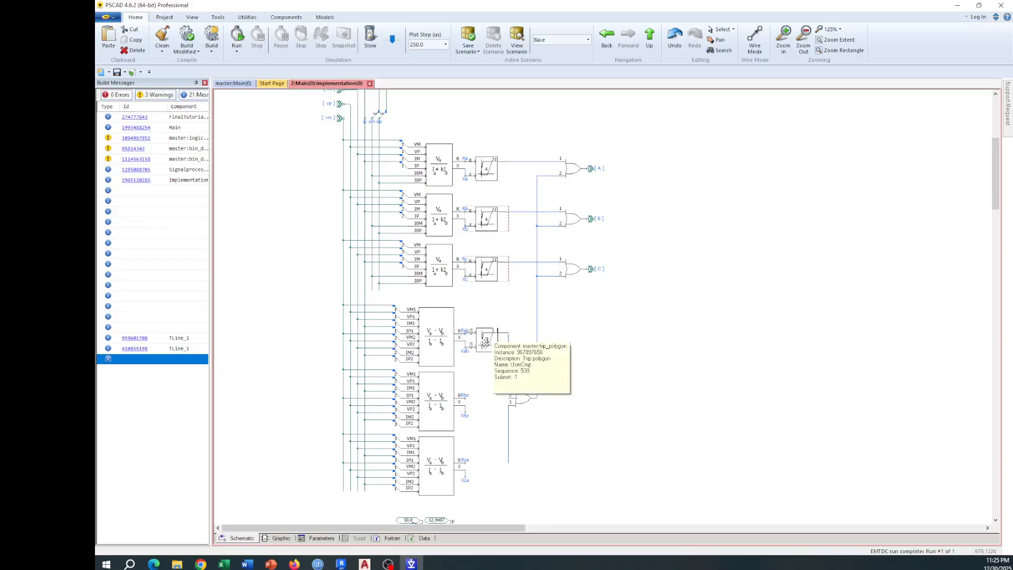
left_click(486, 340)
key("ctrl+v")
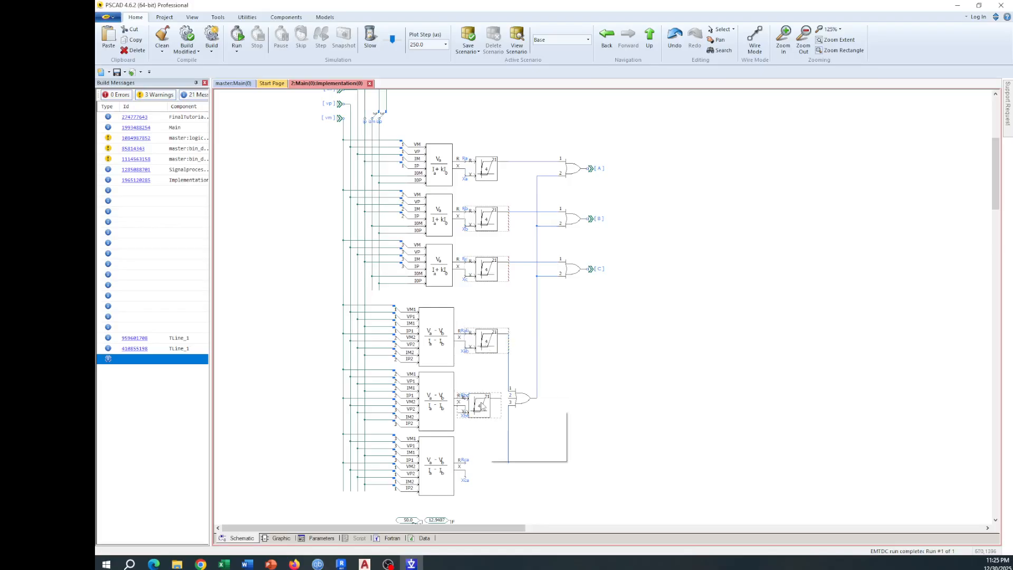
left_click(489, 410)
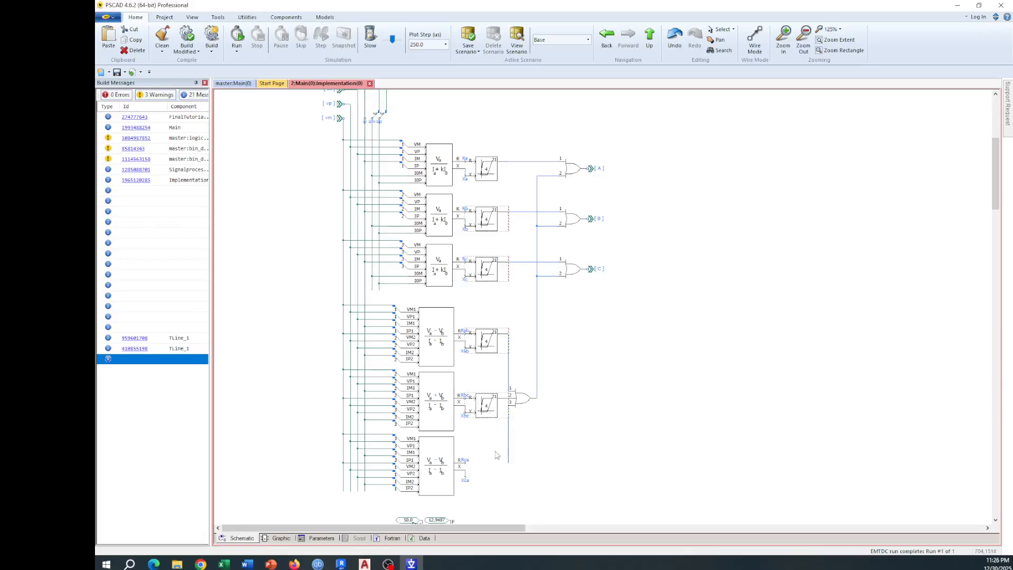
key("ctrl+v")
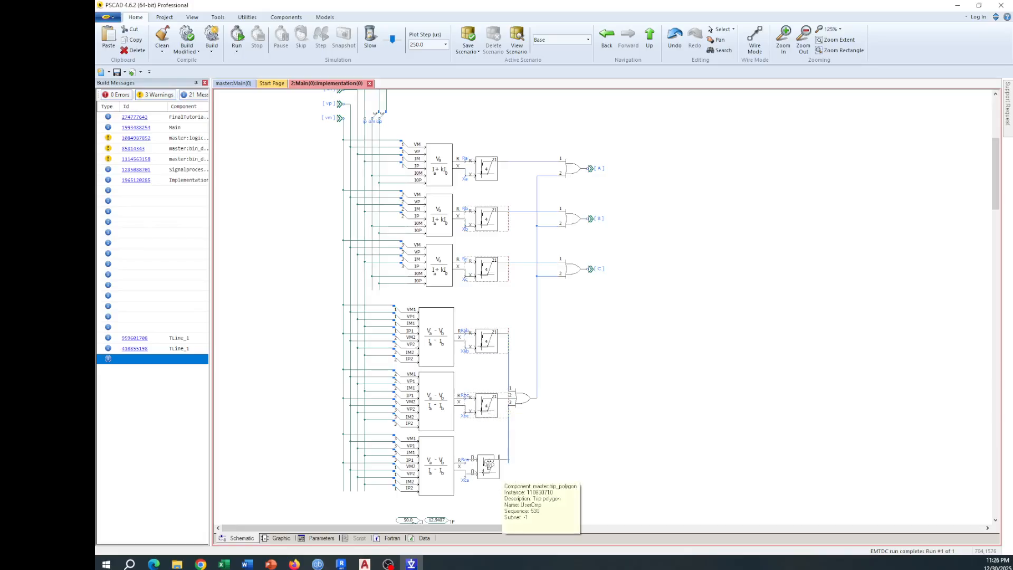
left_click(490, 471)
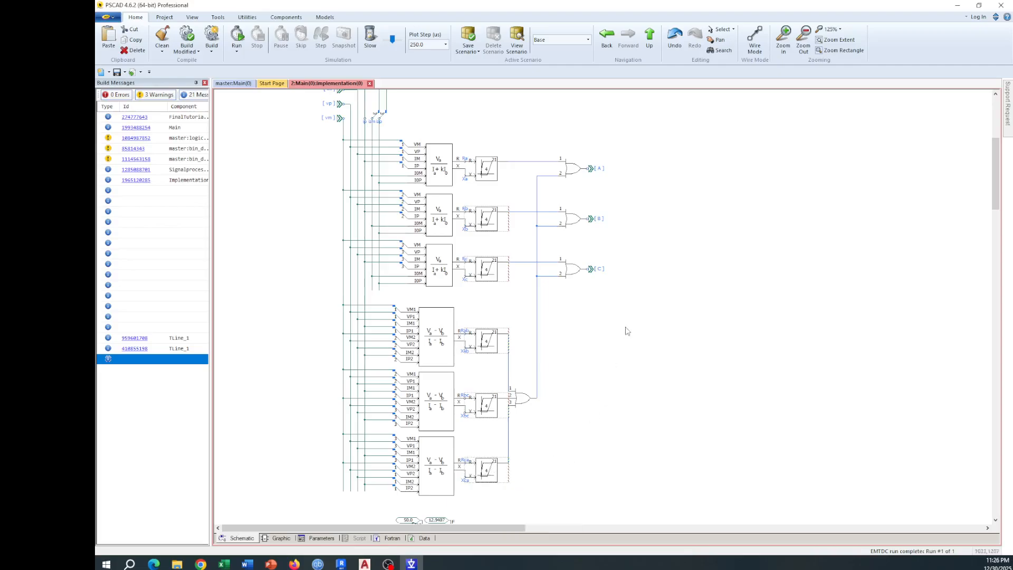
Step: Switch to AutoCAD, cancel the pending command and use ID Point to read the coordinates of the circle's centre
scroll(670, 257, "down", 5)
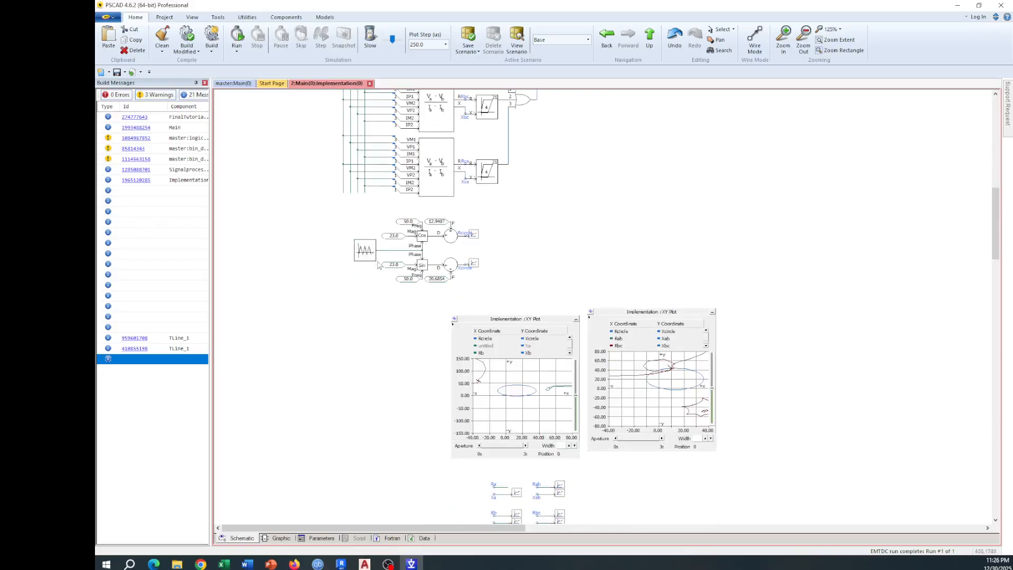
left_click(364, 564)
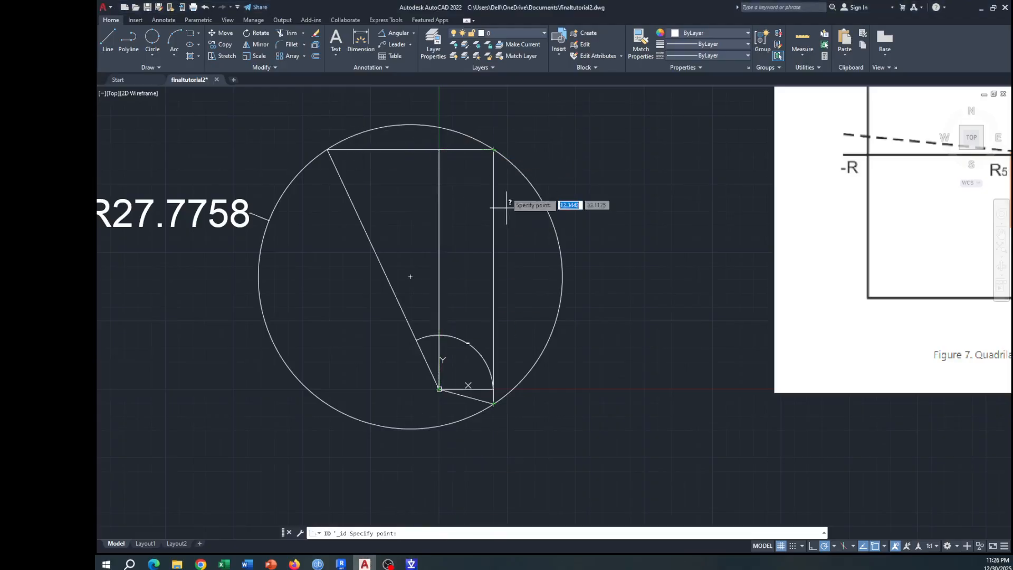
key("Escape")
key("Escape")
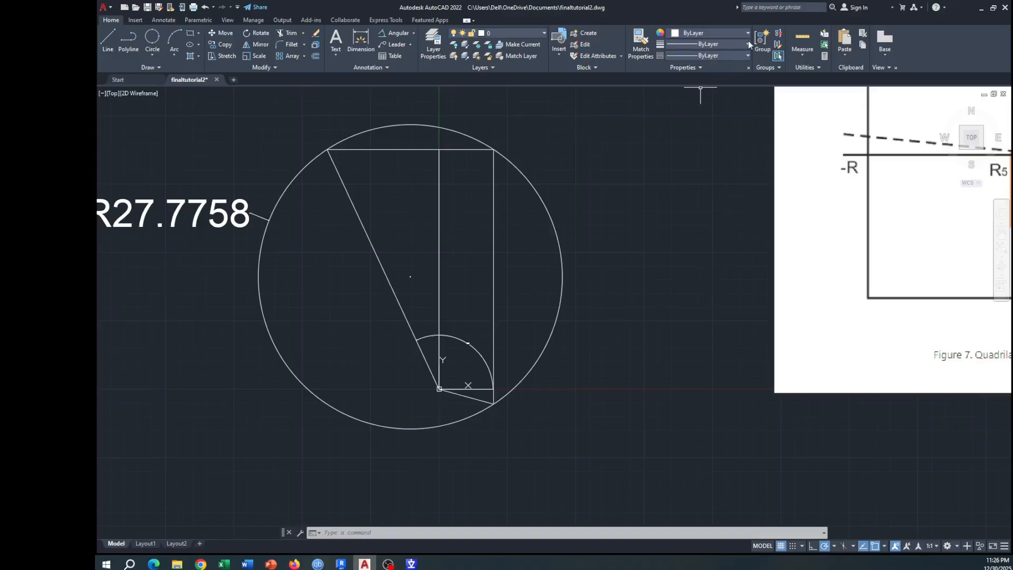
left_click(805, 66)
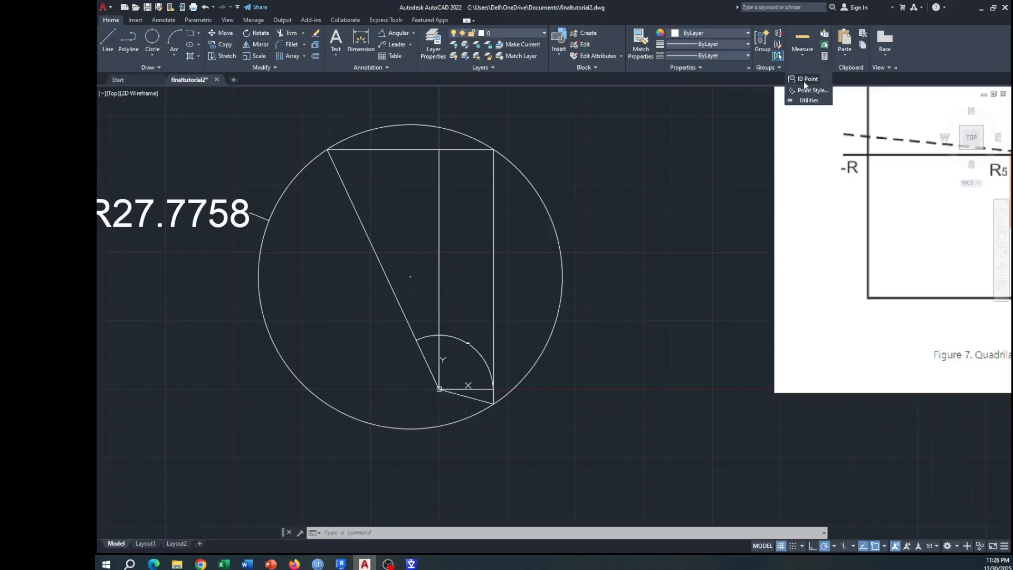
left_click(804, 81)
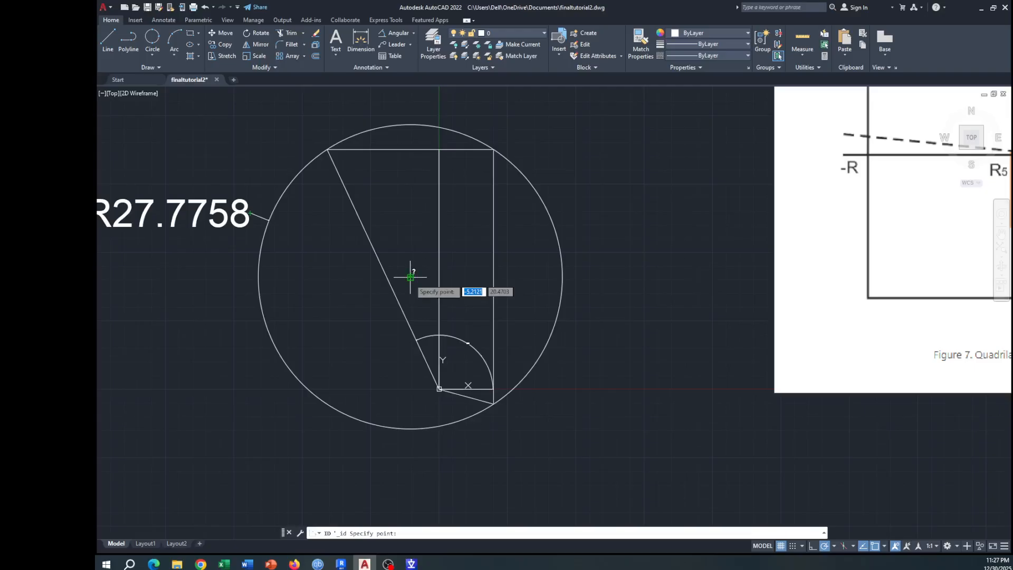
left_click(410, 276)
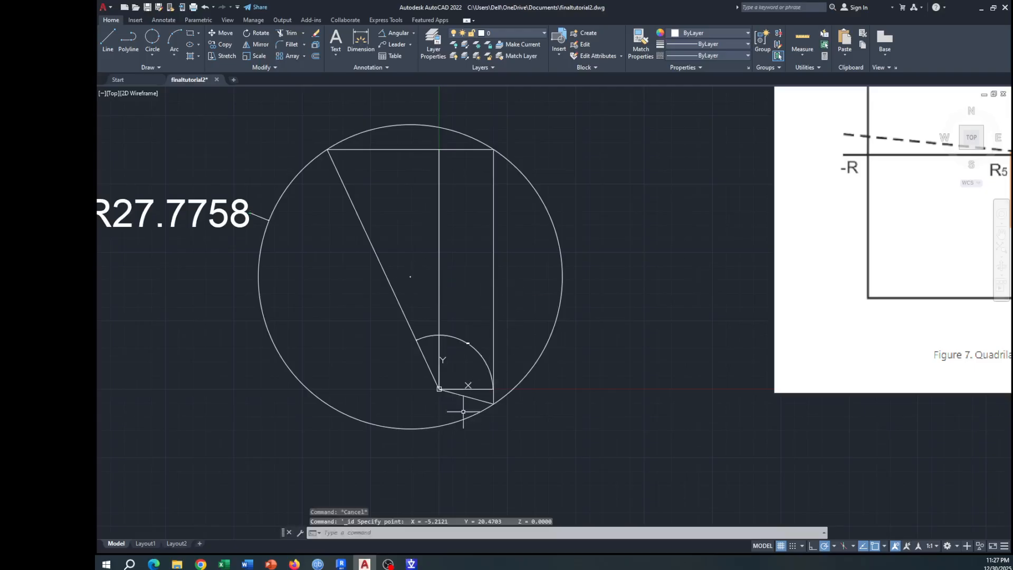
Step: Switch to PSCAD and set the real constant added to the Cos output for Rcircle to -5.121
left_click(411, 563)
scroll(410, 370, "down", 3)
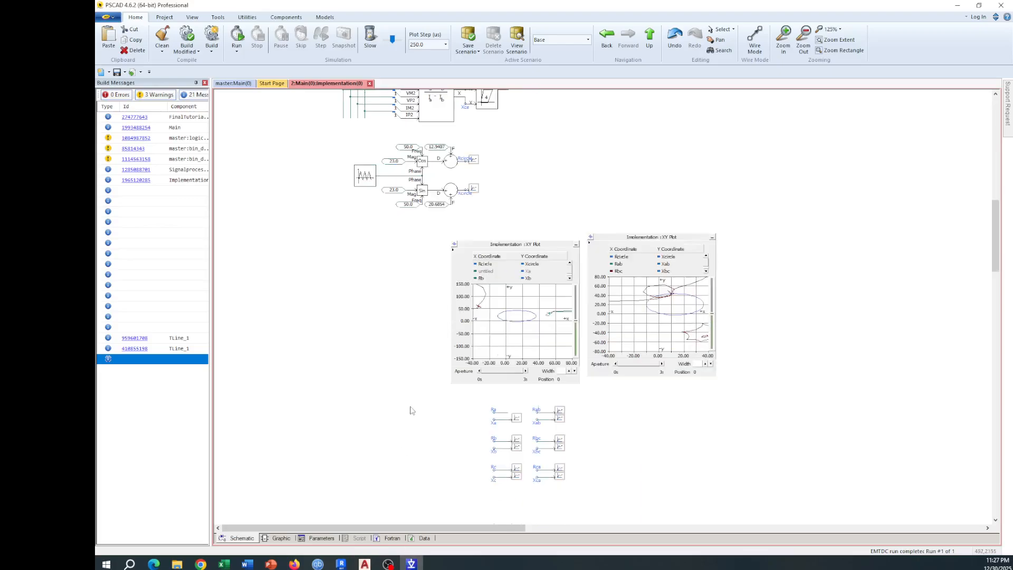
scroll(388, 136, "up", 3)
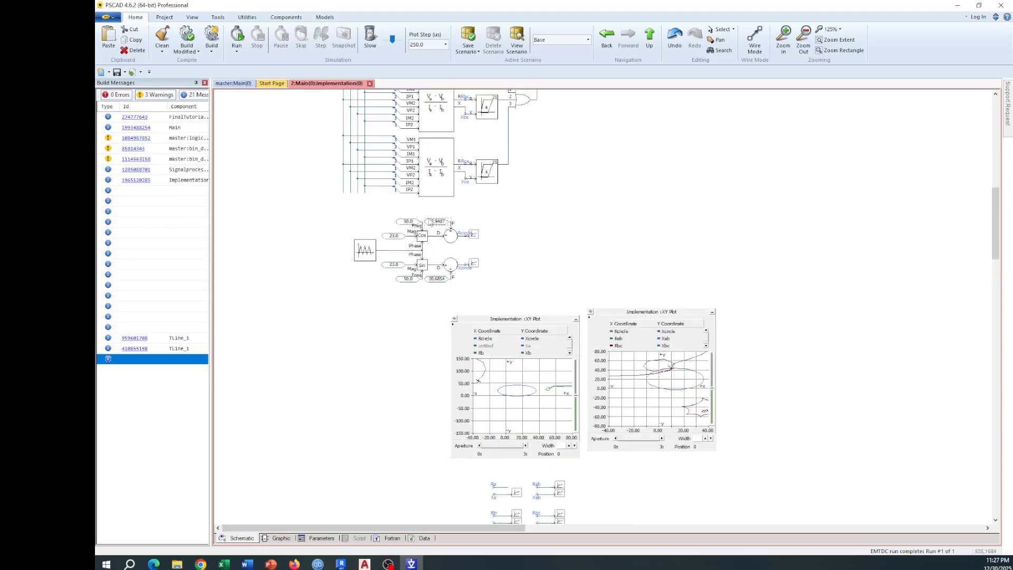
double_click(442, 224)
left_click(609, 186)
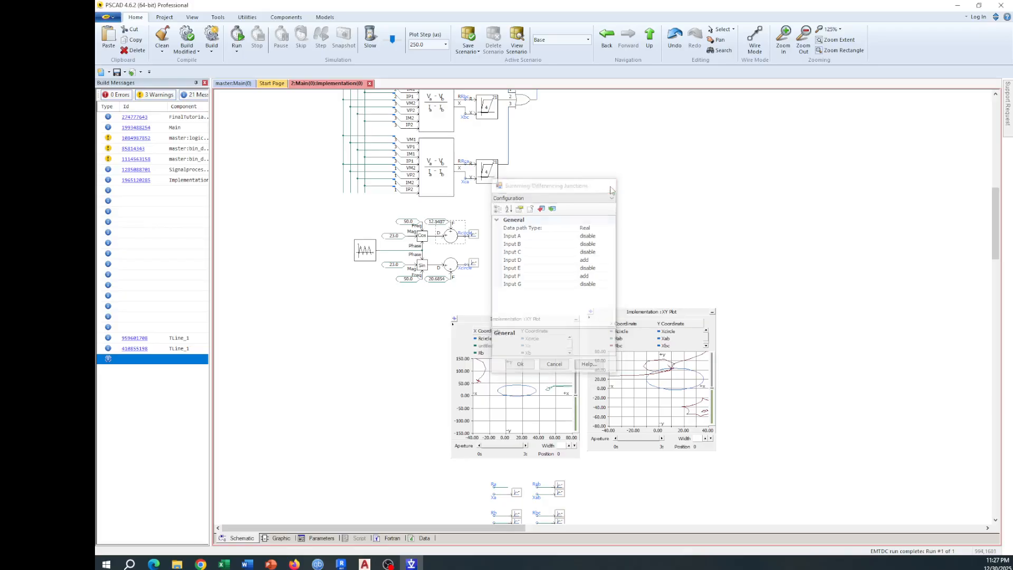
scroll(427, 226, "up", 1)
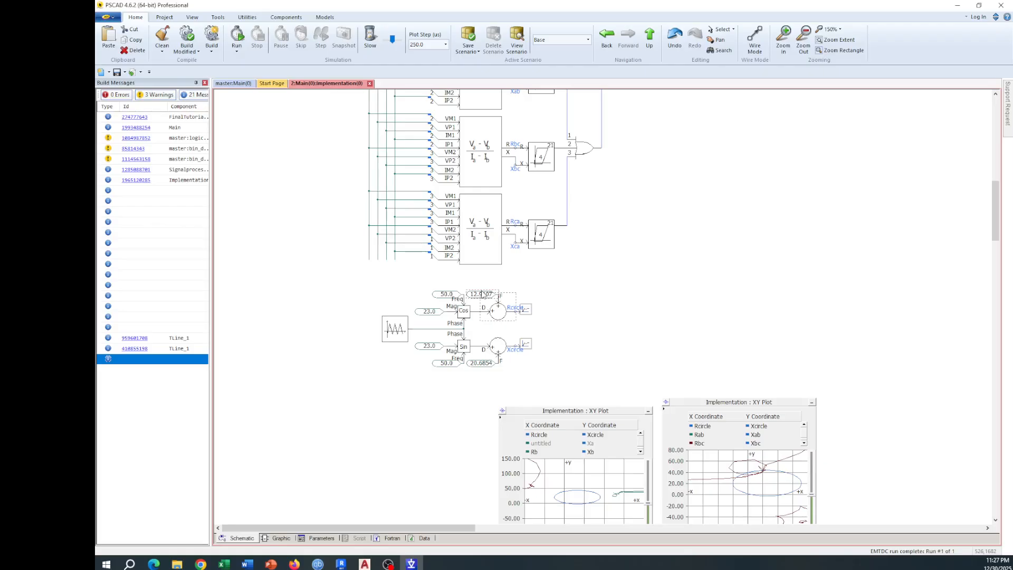
double_click(481, 294)
left_click(605, 236)
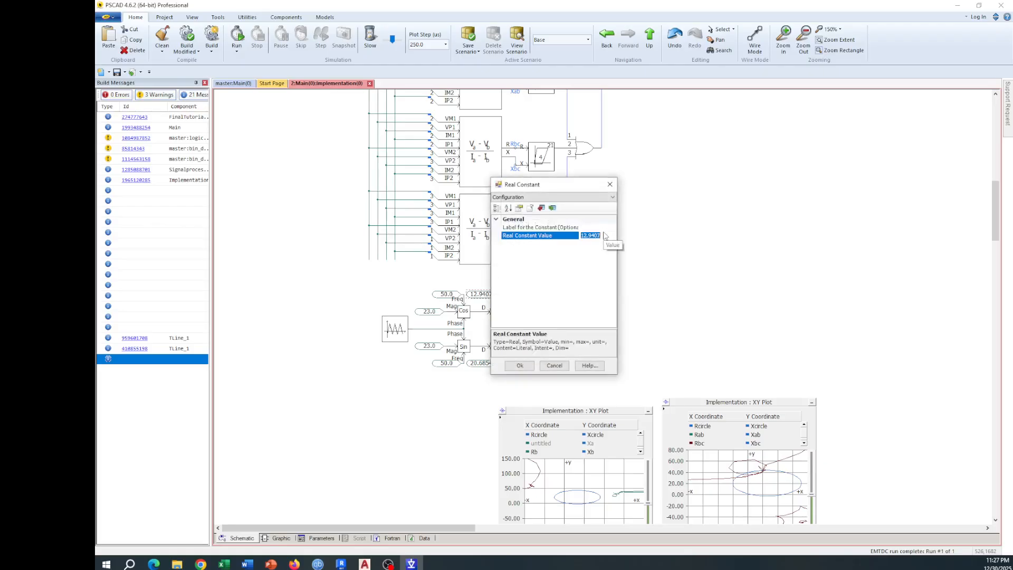
type("-5.121")
key("Return")
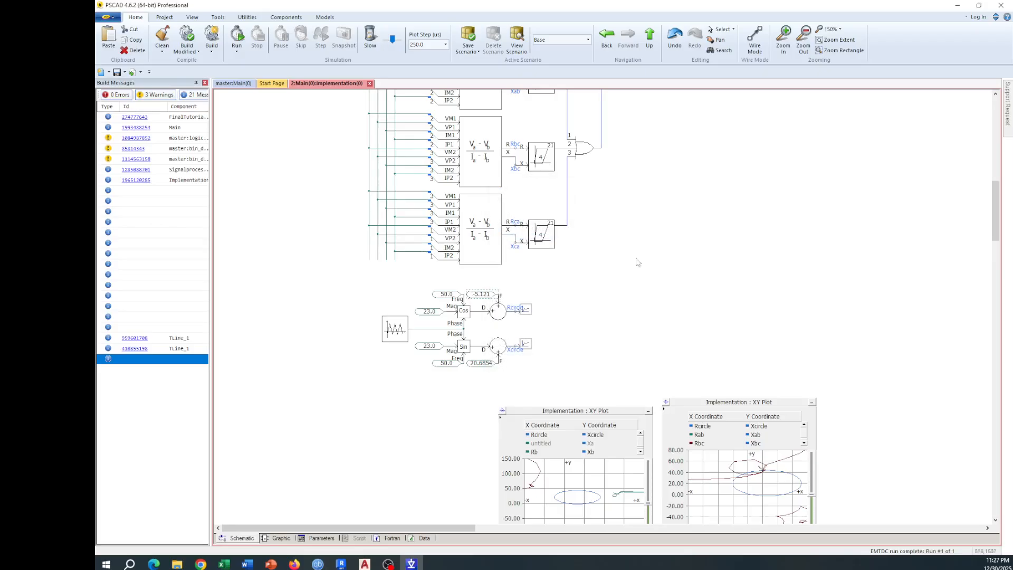
Step: Switch to AutoCAD and use the ID command to check the circle centre's Y coordinate
left_click(420, 564)
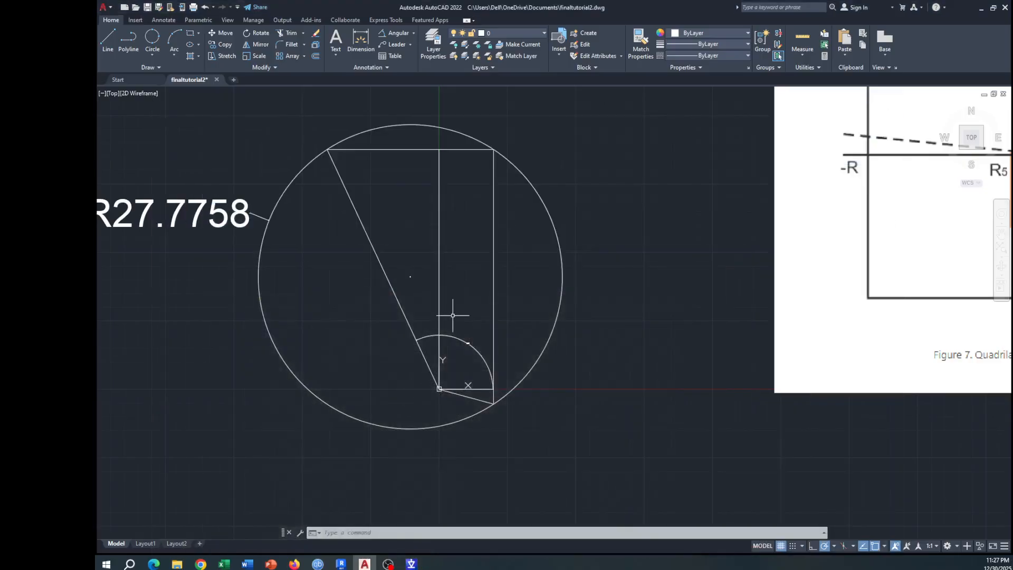
type("id")
key("Return")
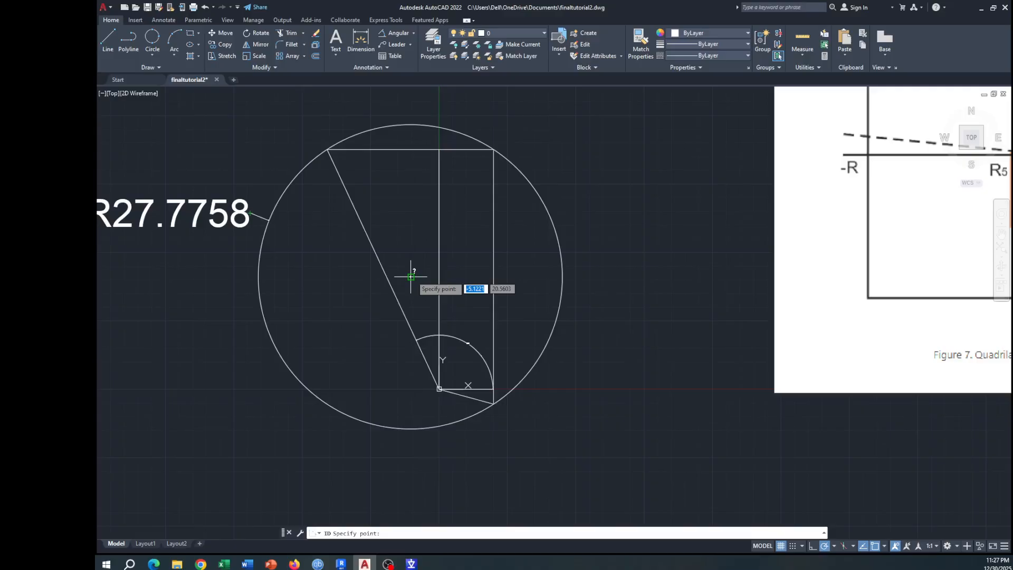
key("Escape")
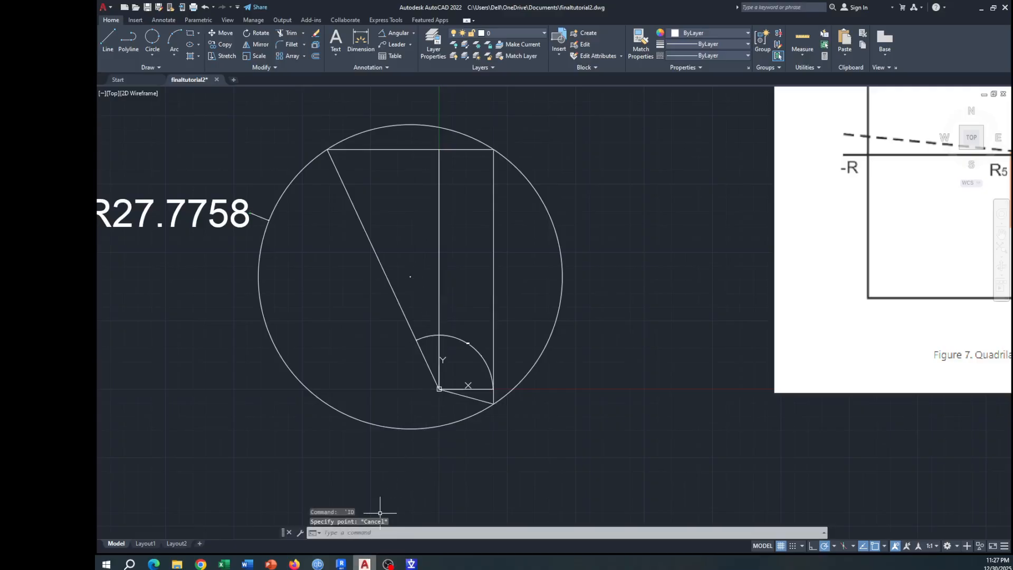
Step: Switch to PSCAD and set the real constant added to the Sin output for Xcircle to 20.5603
left_click(411, 563)
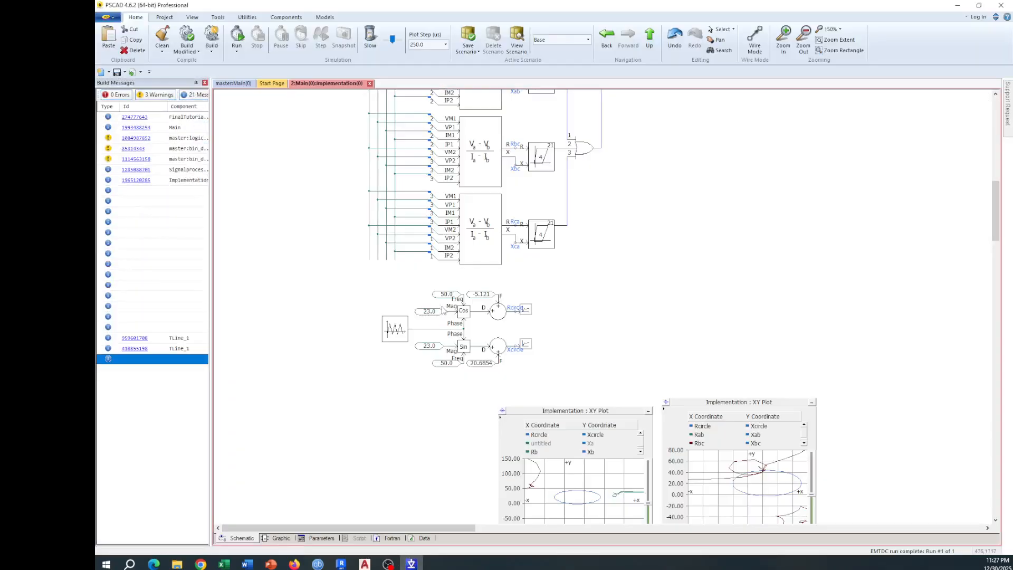
double_click(485, 369)
left_click(612, 233)
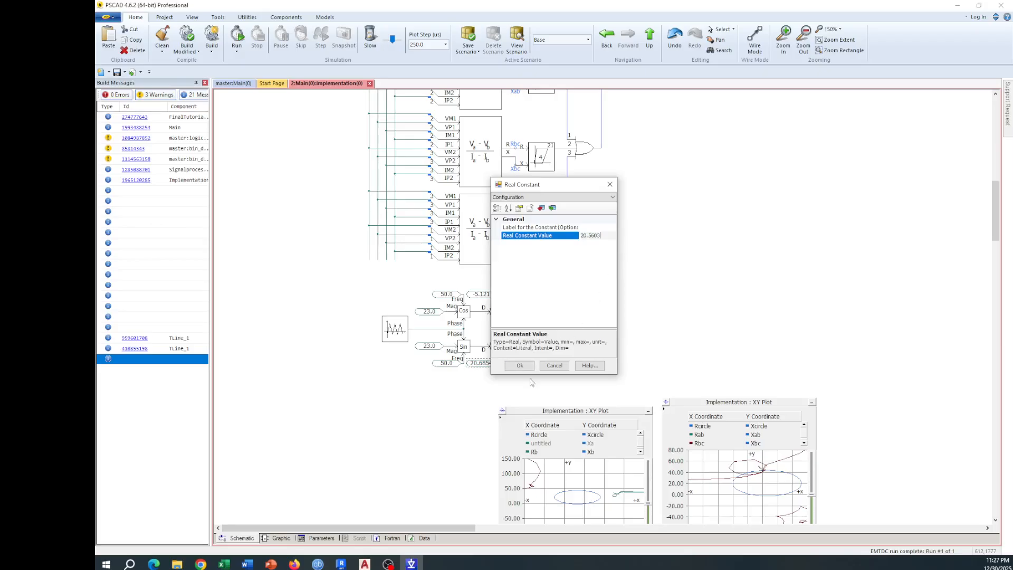
left_click(520, 365)
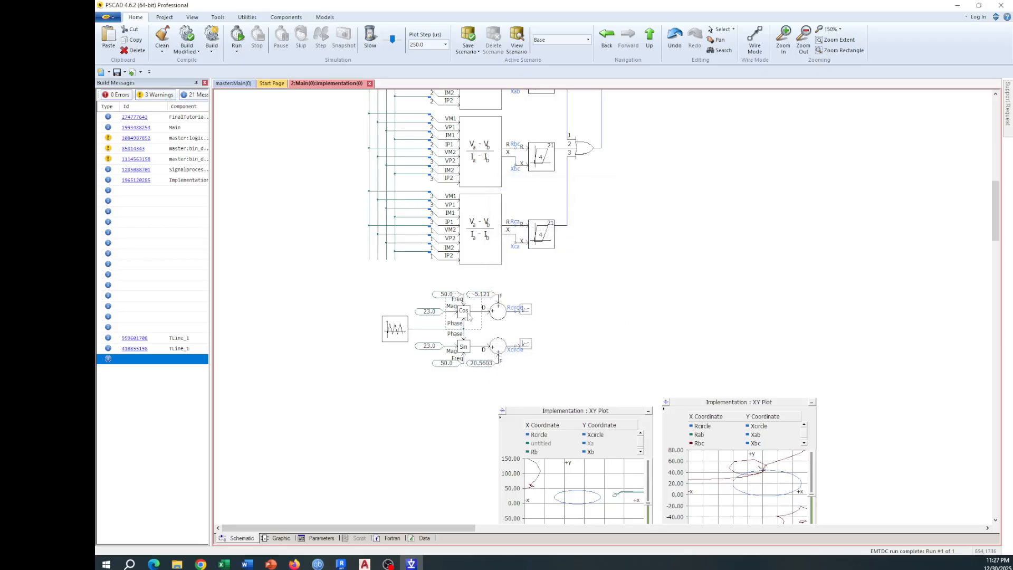
Step: Set the magnitude constants of both the Cos and Sin blocks that generate the plotted circle to 28
double_click(427, 317)
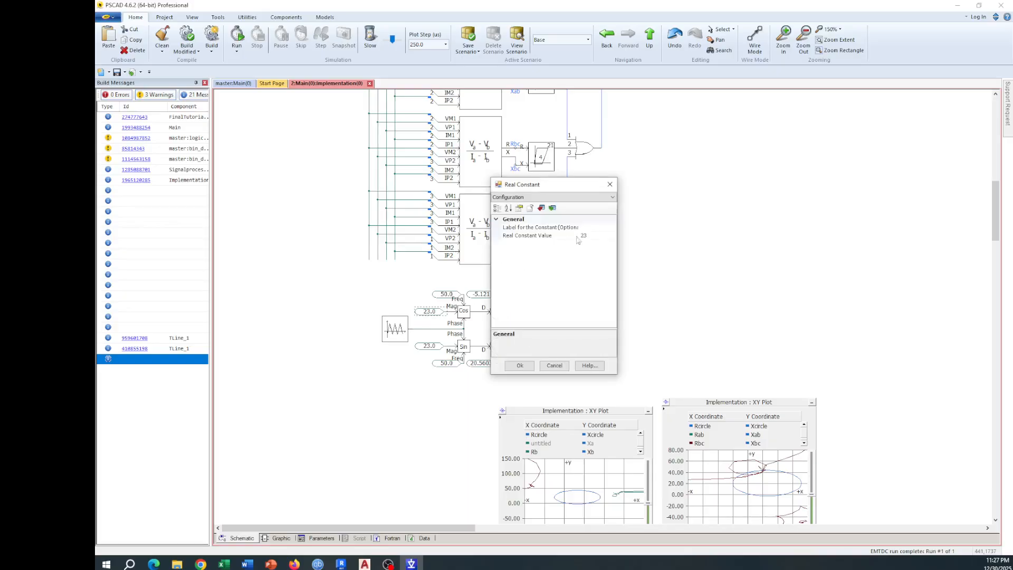
left_click(587, 236)
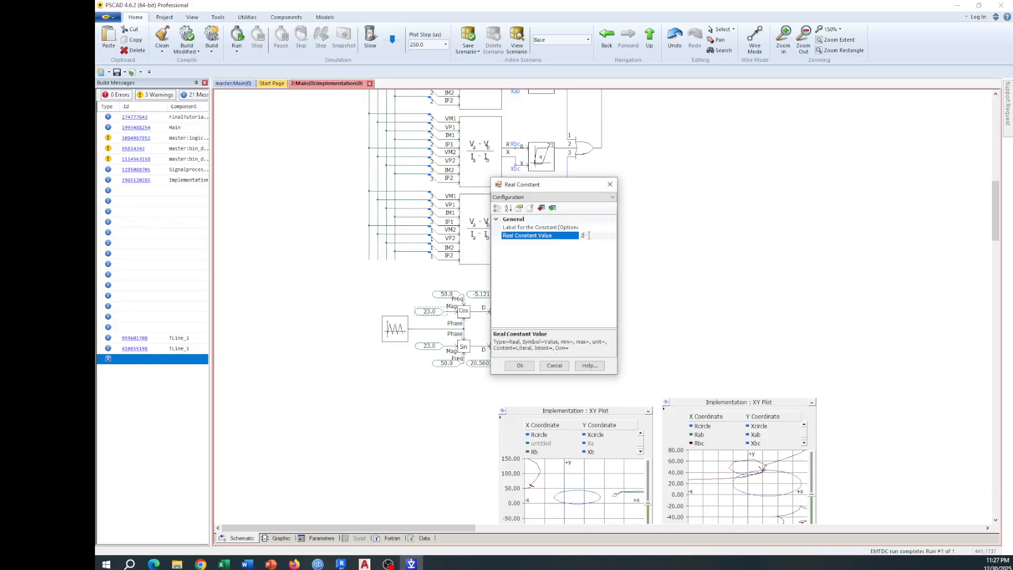
type("28")
left_click(519, 365)
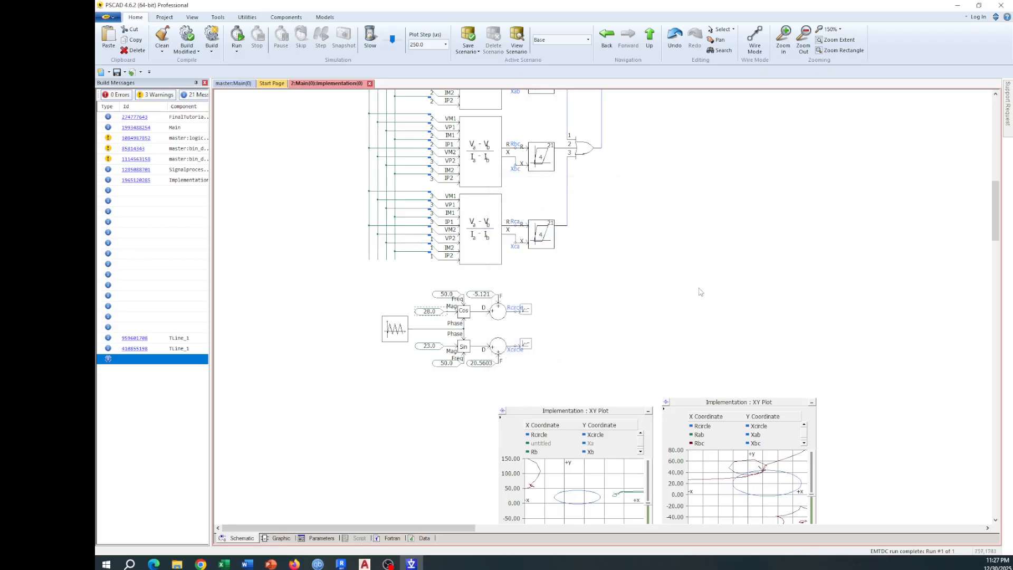
double_click(423, 350)
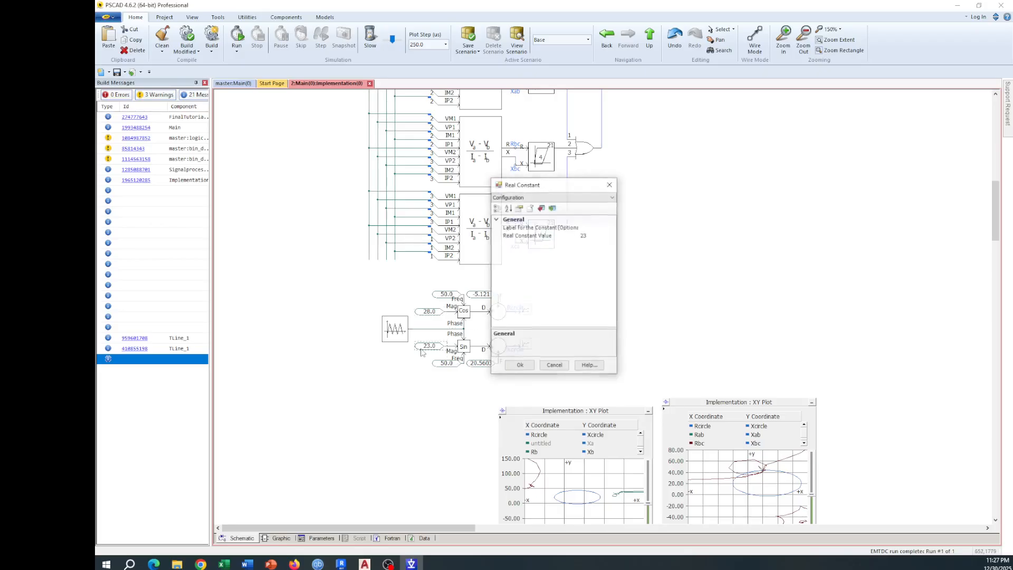
left_click(595, 235)
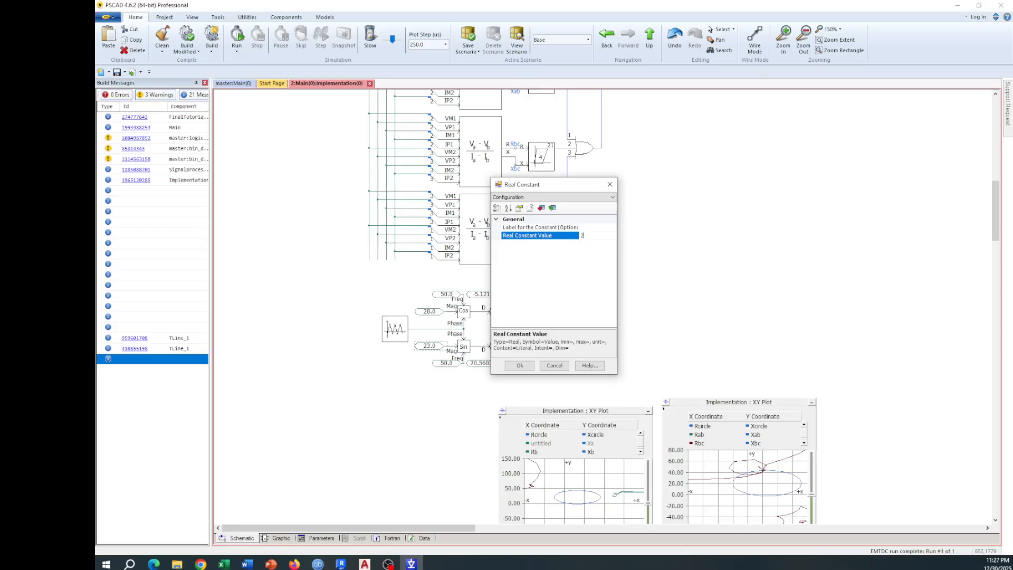
type("2")
key("Return")
Step: Return to the Main schematic, set the fault-type rotary switch's initial dial position to 1, and run the simulation
scroll(604, 235, "up", 5)
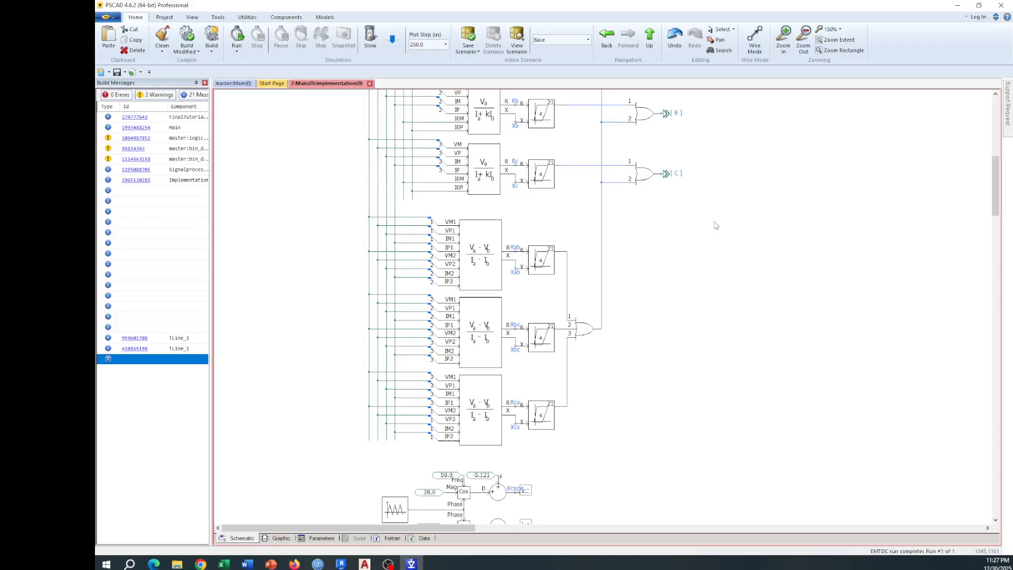
key("BackSpace")
double_click(526, 188)
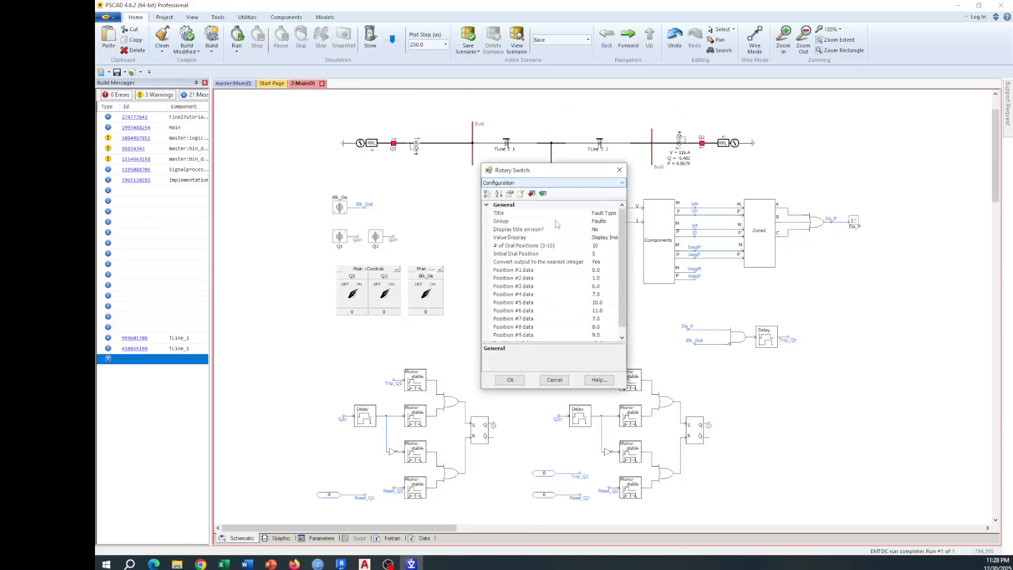
left_click(602, 254)
left_click(614, 254)
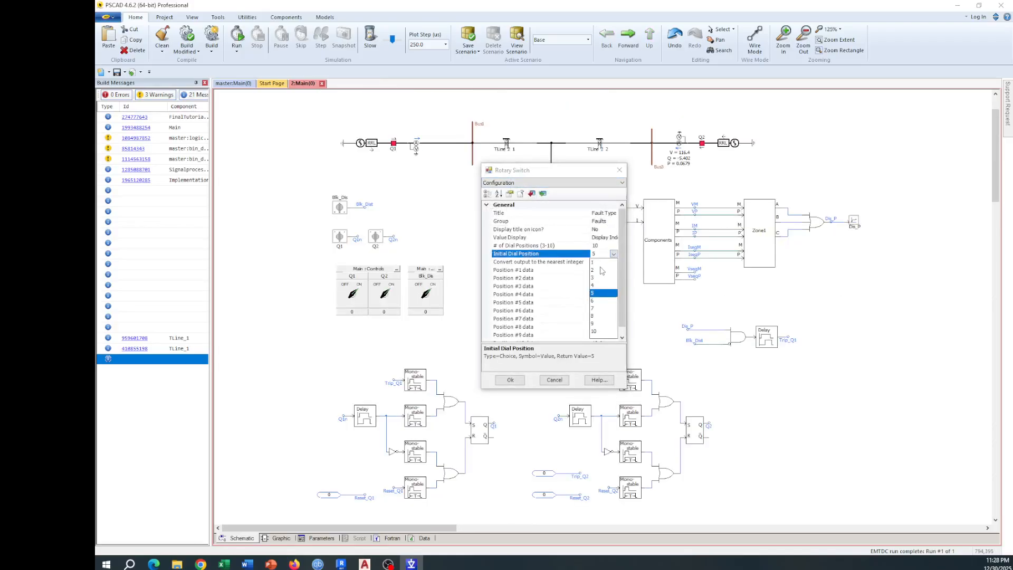
left_click(600, 263)
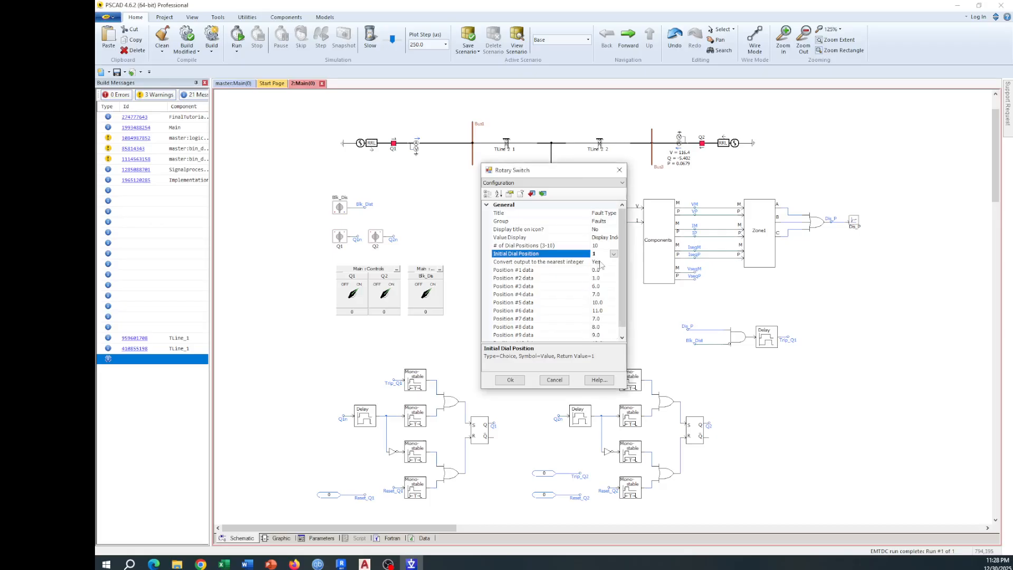
left_click(510, 380)
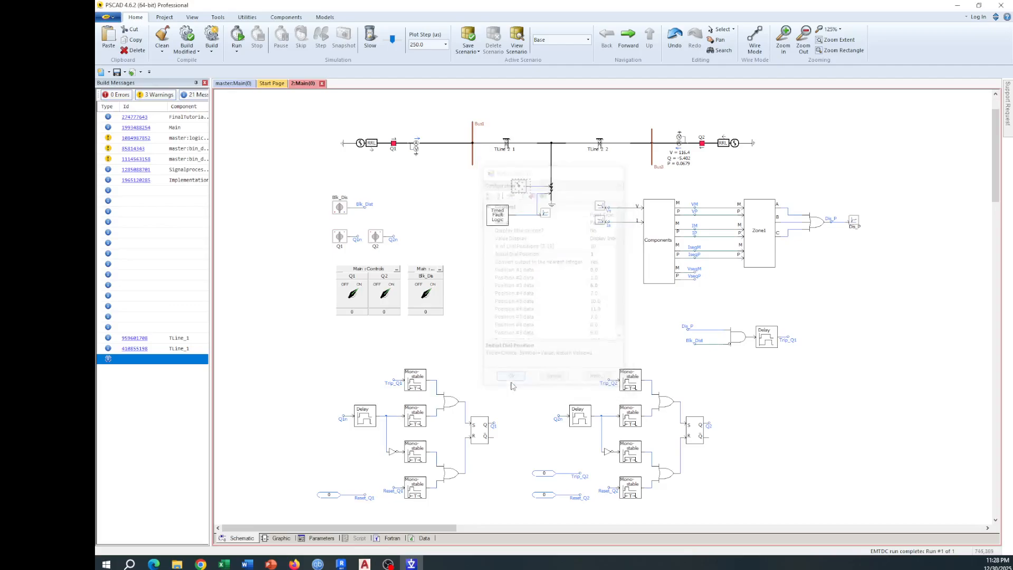
left_click(241, 39)
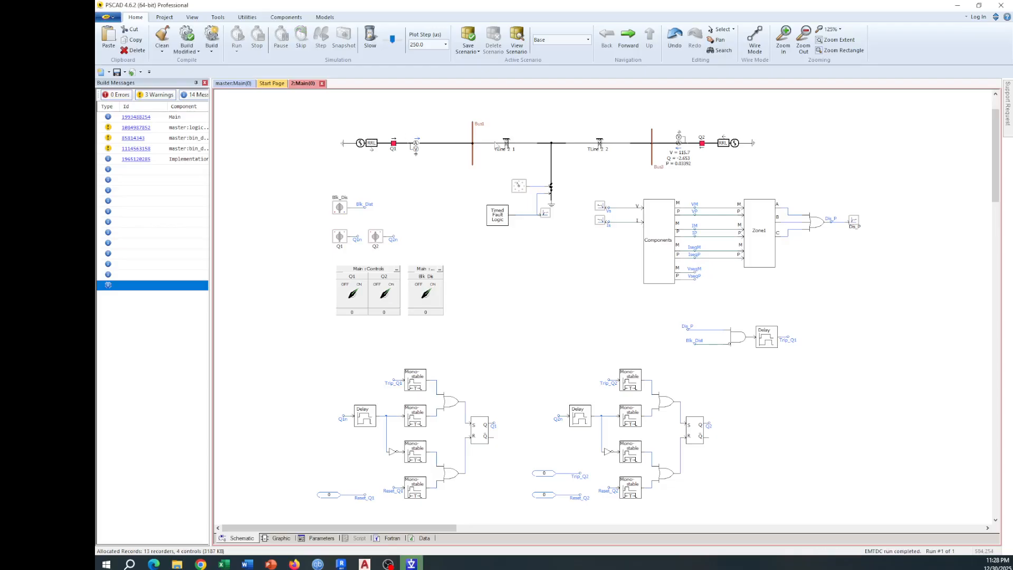
Step: Create an overlay graph for the trip output channel after the Zone1 OR gate and rerun the simulation to plot it
right_click(861, 226)
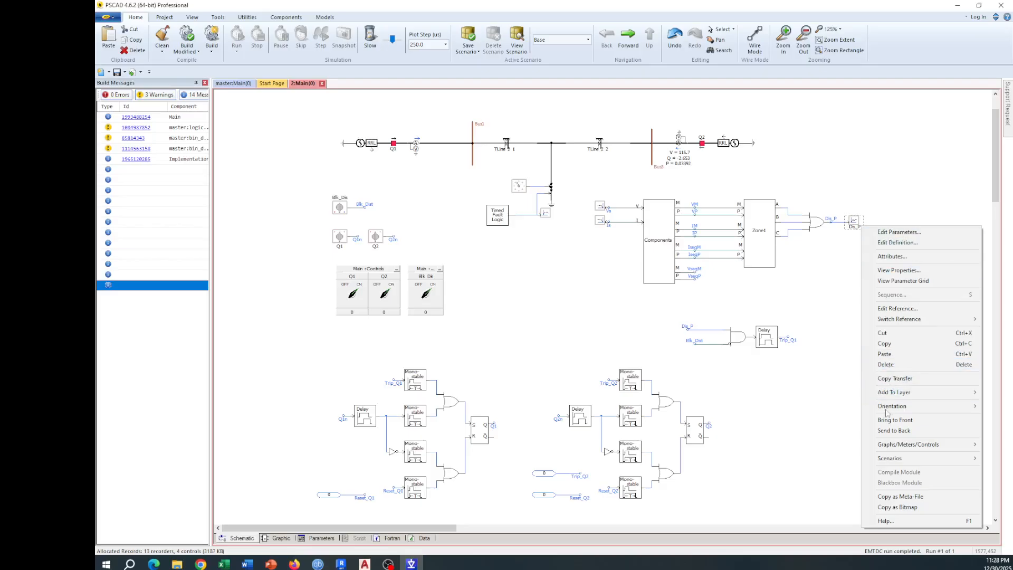
mouse_move(897, 445)
left_click(776, 509)
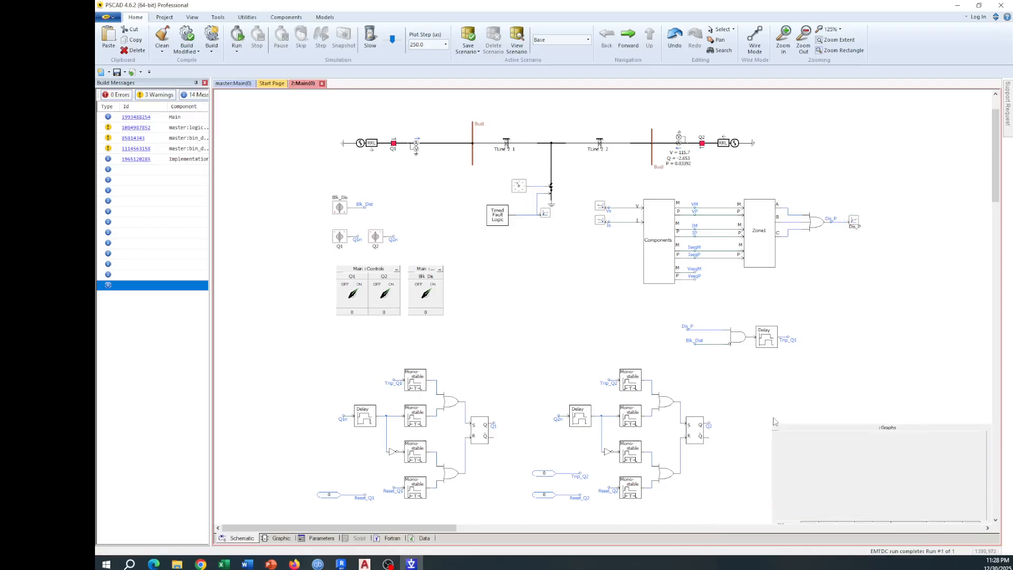
left_click(239, 38)
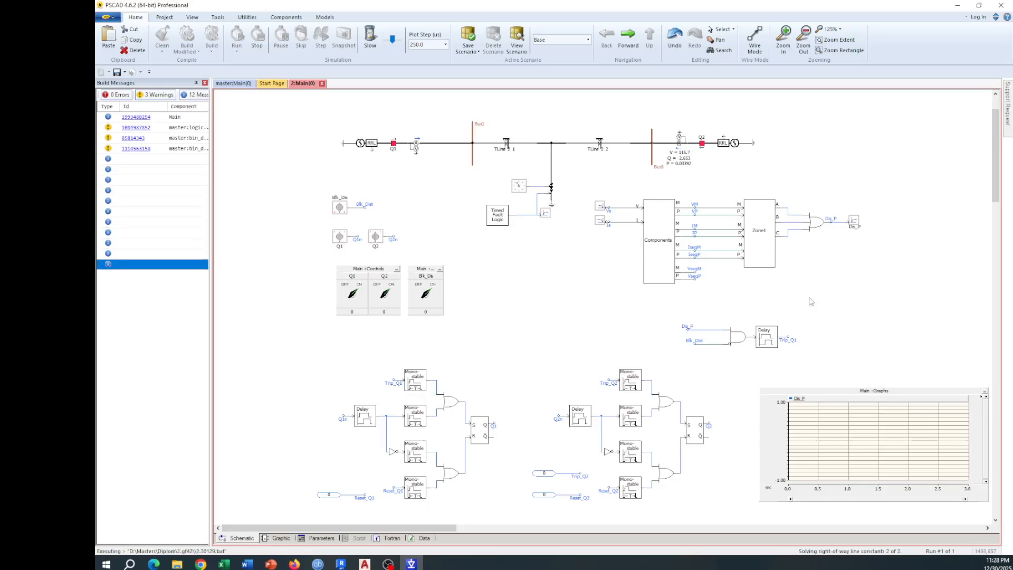
left_click(796, 396)
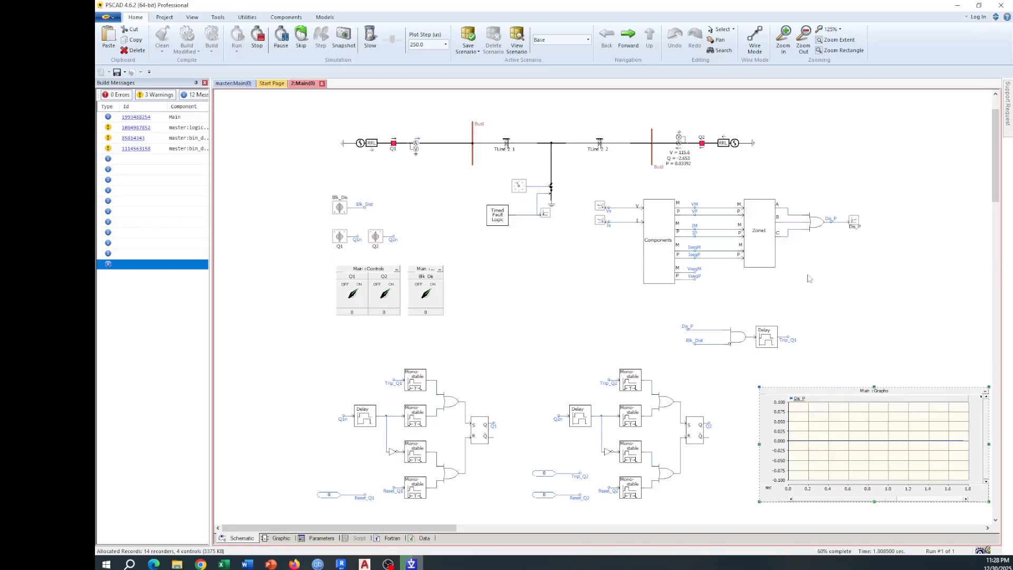
Step: Set the fault-type rotary switch's initial dial position to 5, rerun the simulation, and fit the trip signal graph to its data
double_click(522, 190)
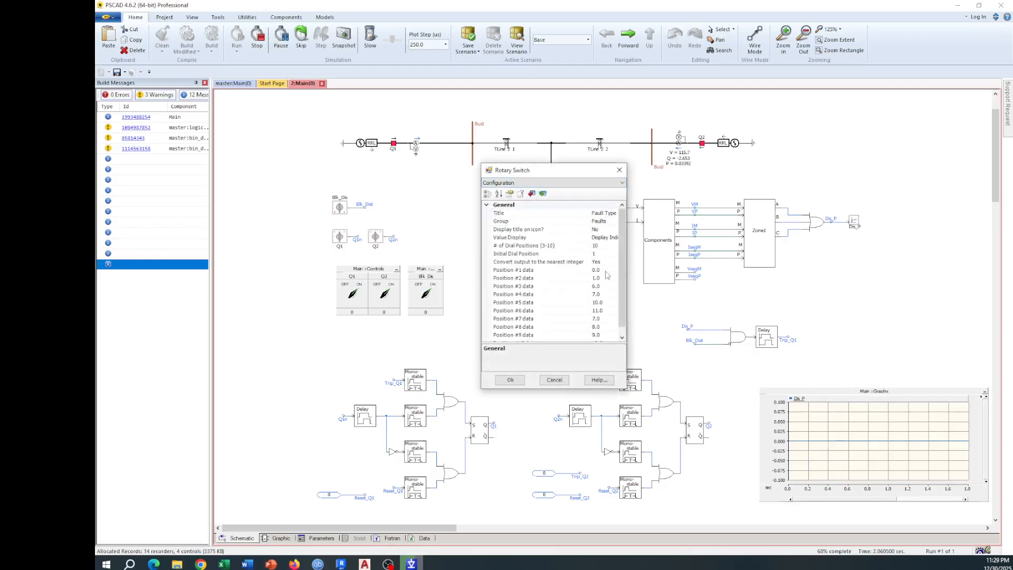
left_click(614, 246)
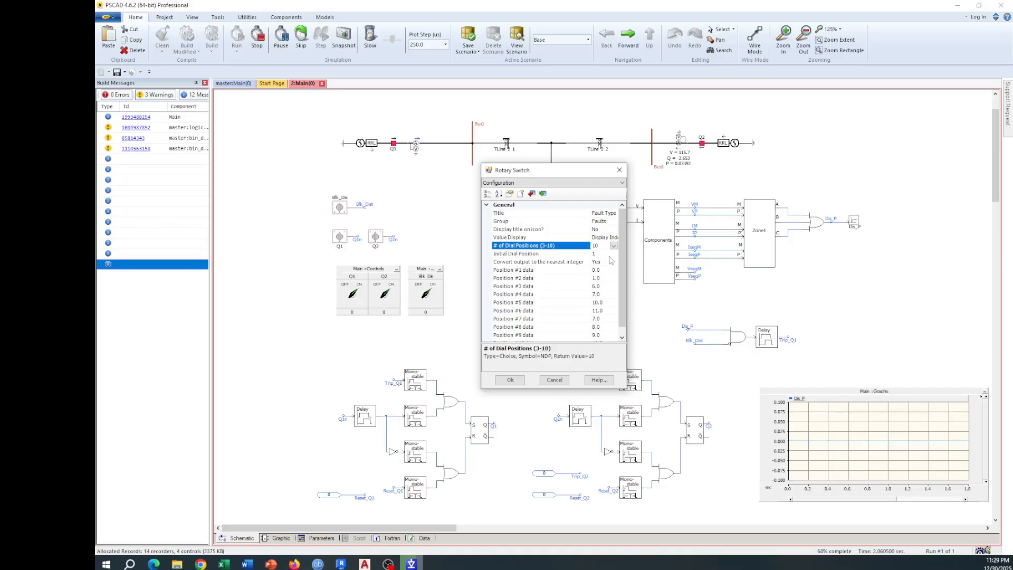
left_click(613, 254)
left_click(614, 254)
left_click(592, 294)
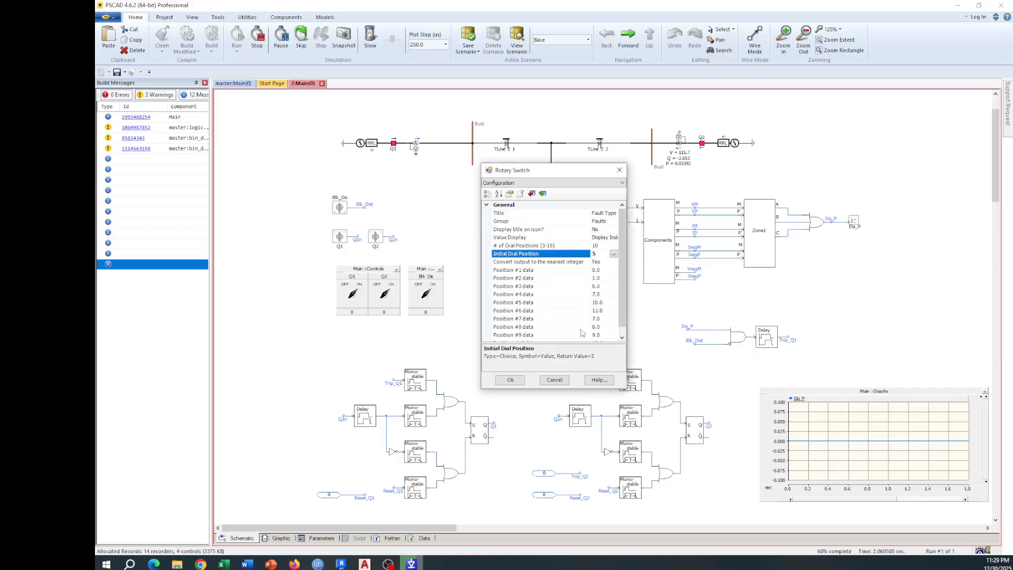
left_click(510, 380)
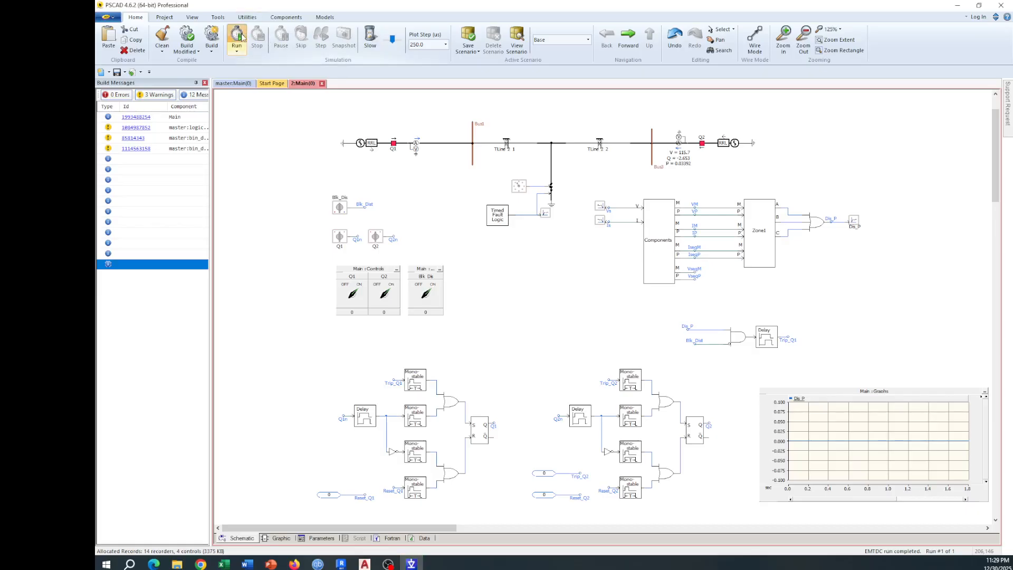
left_click(239, 38)
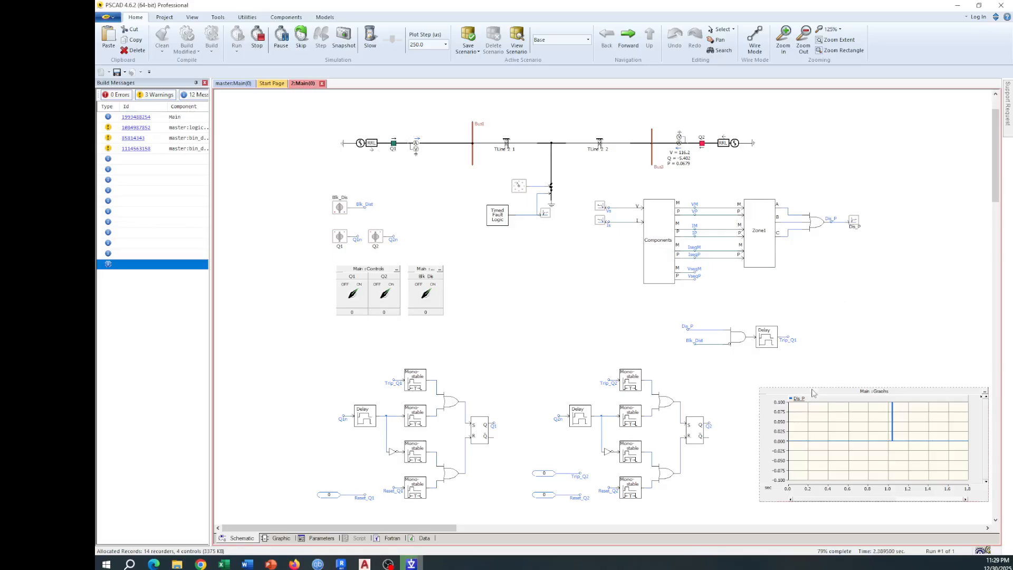
left_click(812, 395)
key("r")
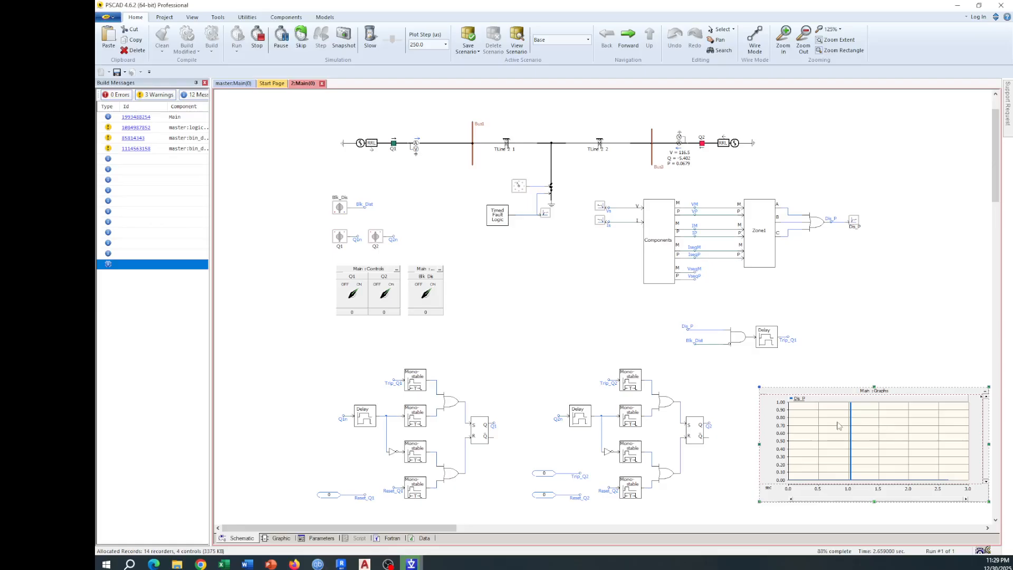
Step: Examine the impedance trajectories against the circle in Zone1's two XY plots, and return to the Main schematic
double_click(771, 253)
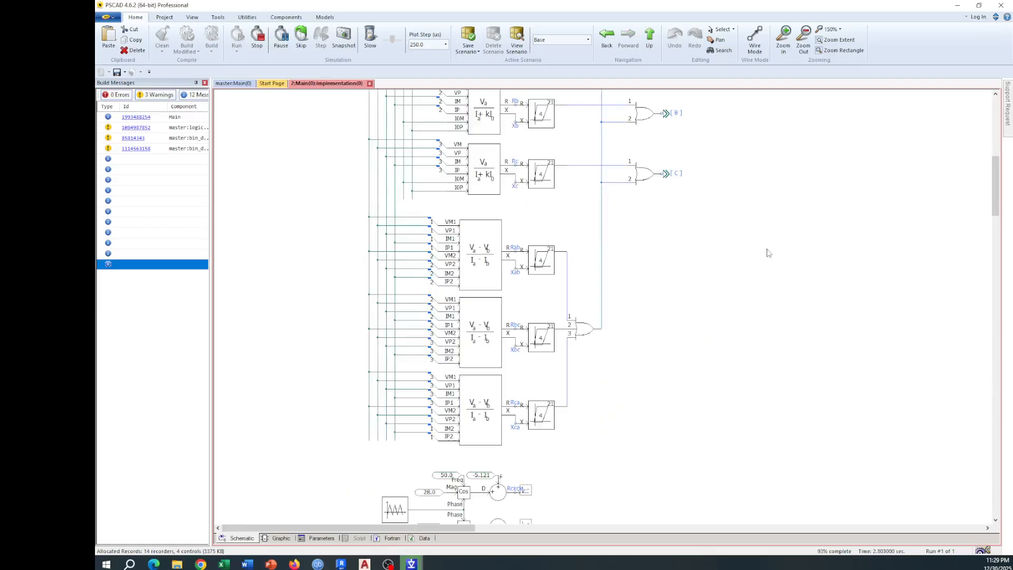
scroll(672, 236, "down", 8)
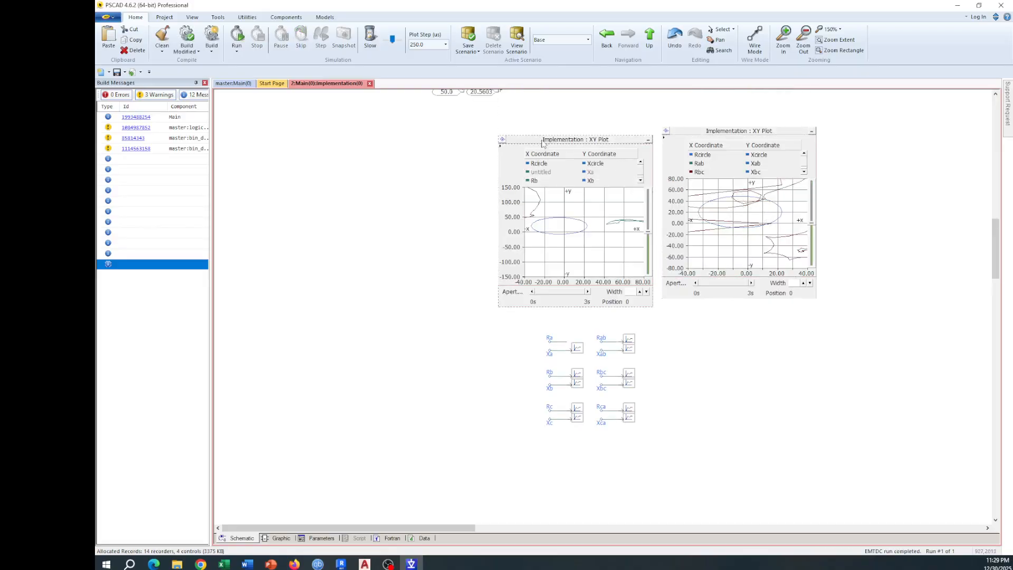
left_click(534, 140)
key("e")
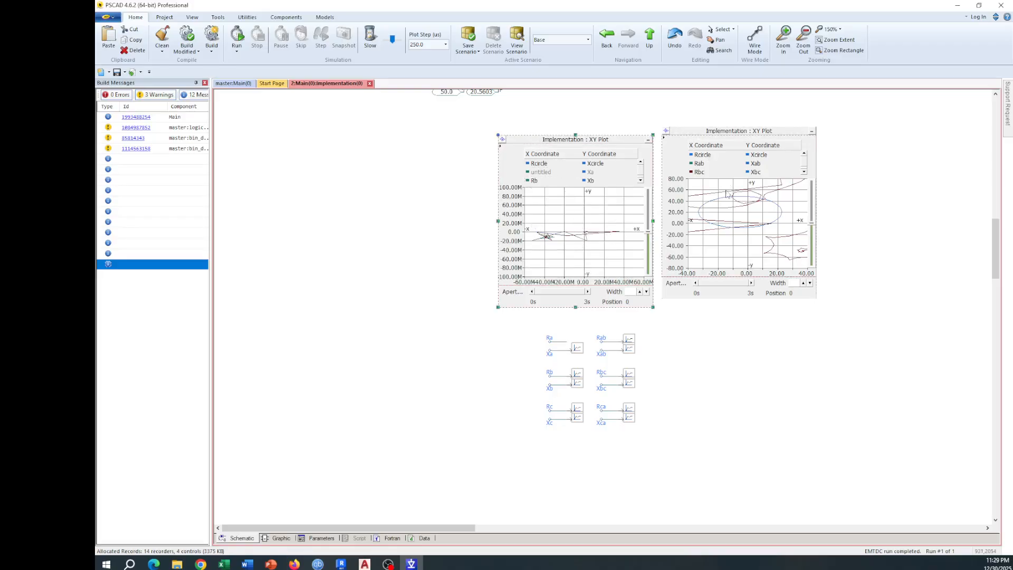
left_click_drag(721, 190, 761, 216)
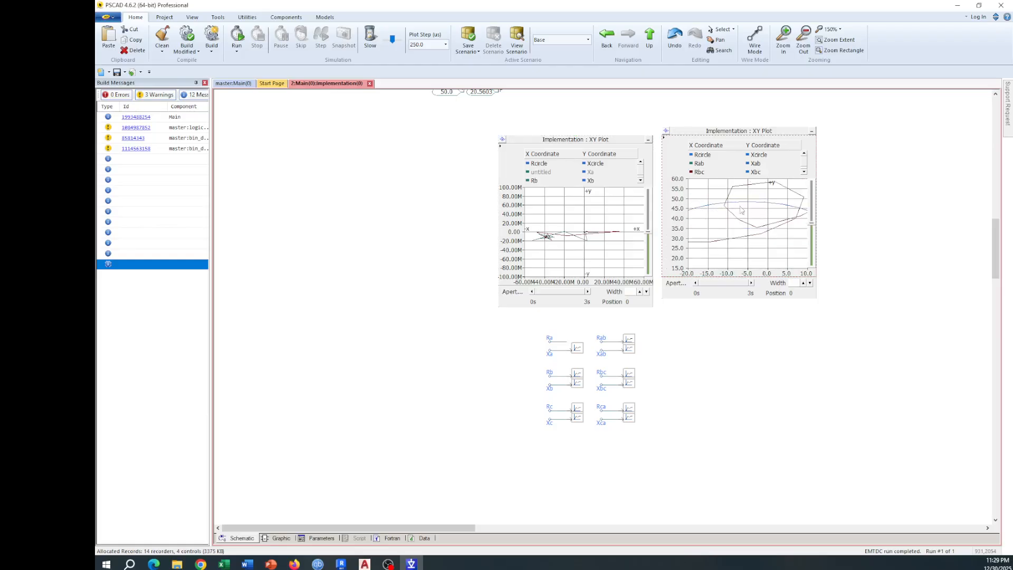
mouse_move(777, 217)
key("BackSpace")
double_click(521, 191)
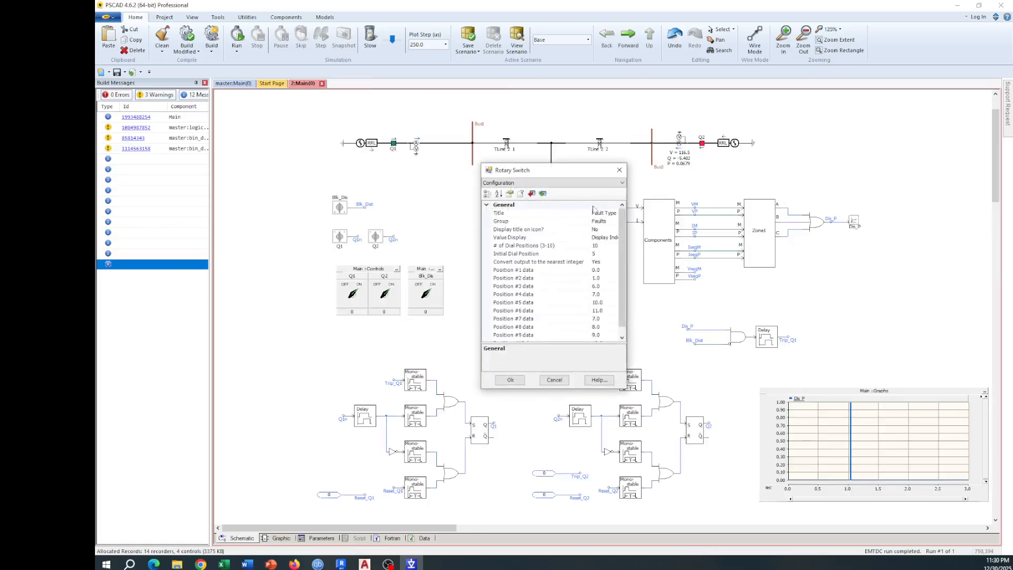
left_click(609, 286)
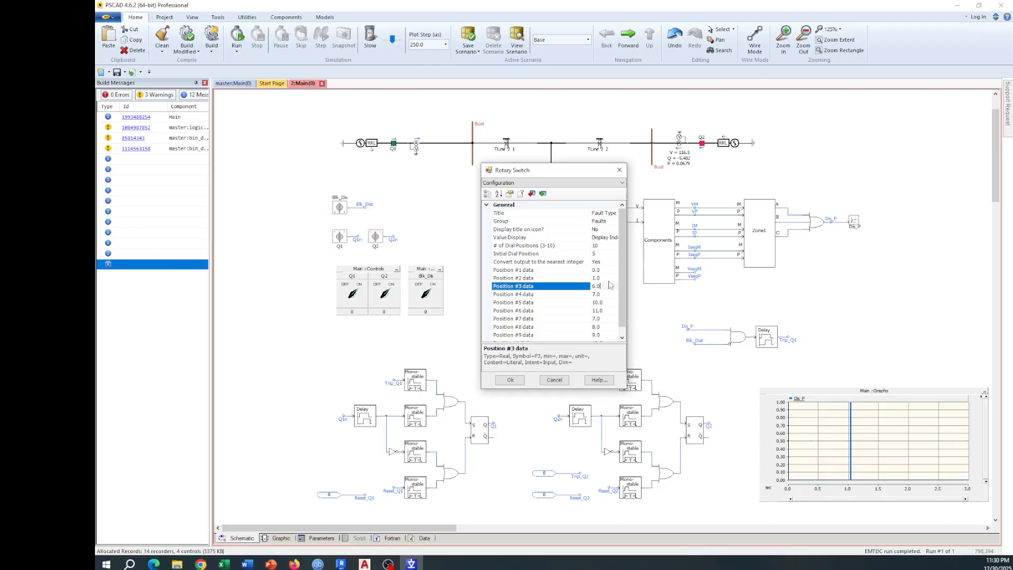
left_click(619, 170)
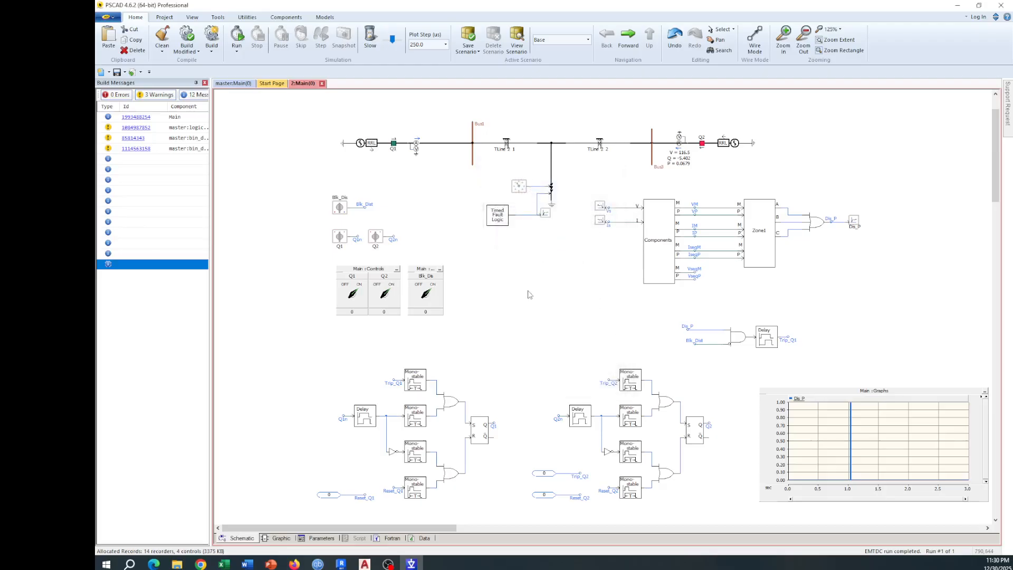
Step: Set the fault-type rotary switch's initial dial position to 1 and rerun the simulation
double_click(521, 193)
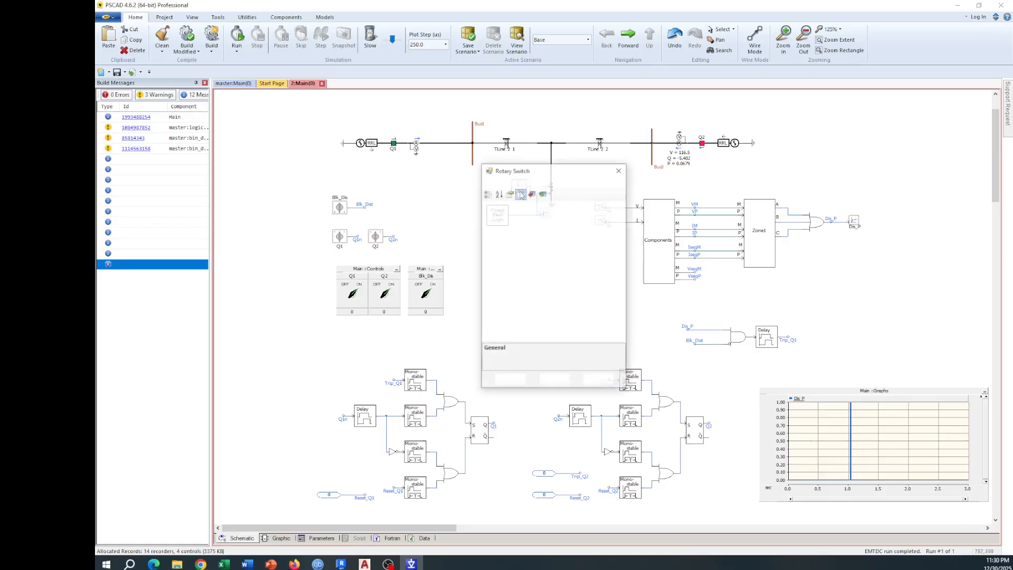
left_click(612, 254)
left_click(613, 254)
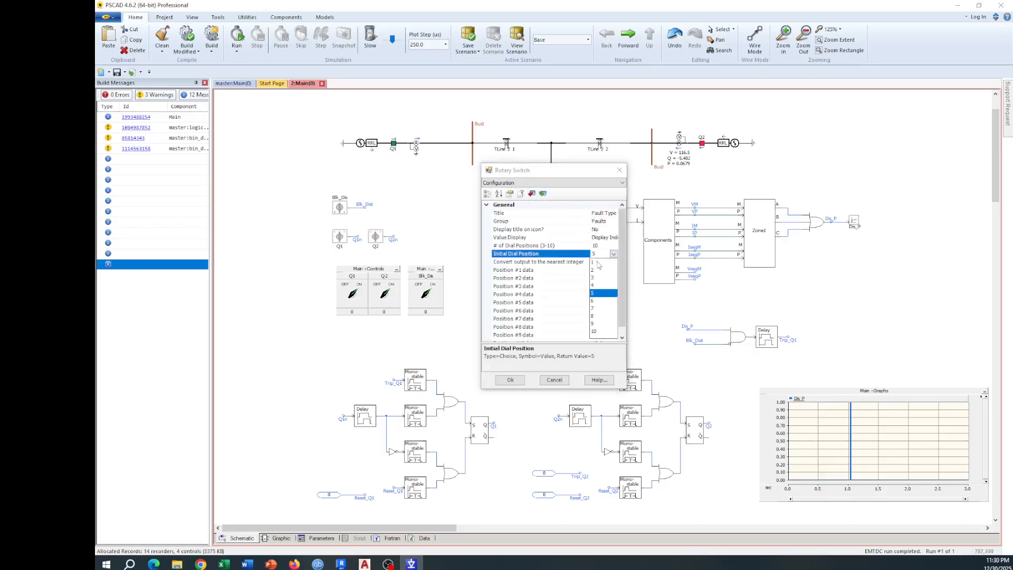
left_click(602, 265)
left_click(510, 380)
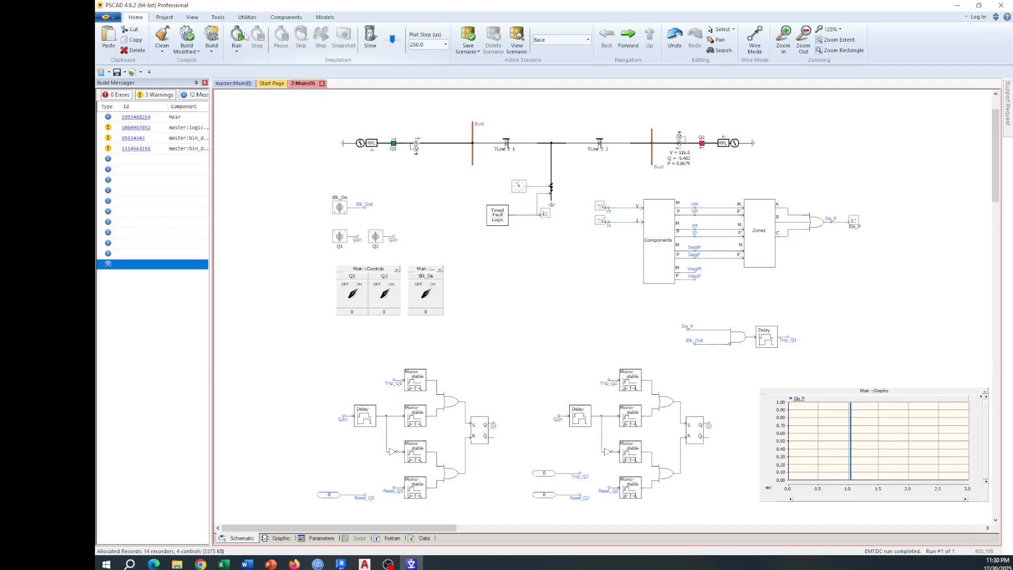
key("F5")
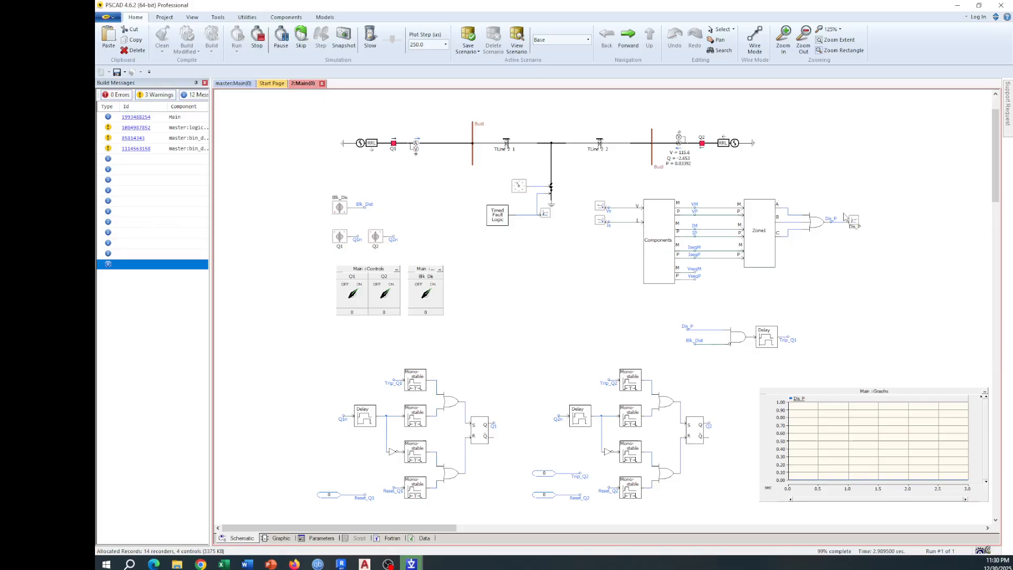
Step: Open the Zone1 component, reset the phase-to-phase XY plot's extents, and magnify the area around the circle to examine it
left_click(763, 230)
double_click(764, 230)
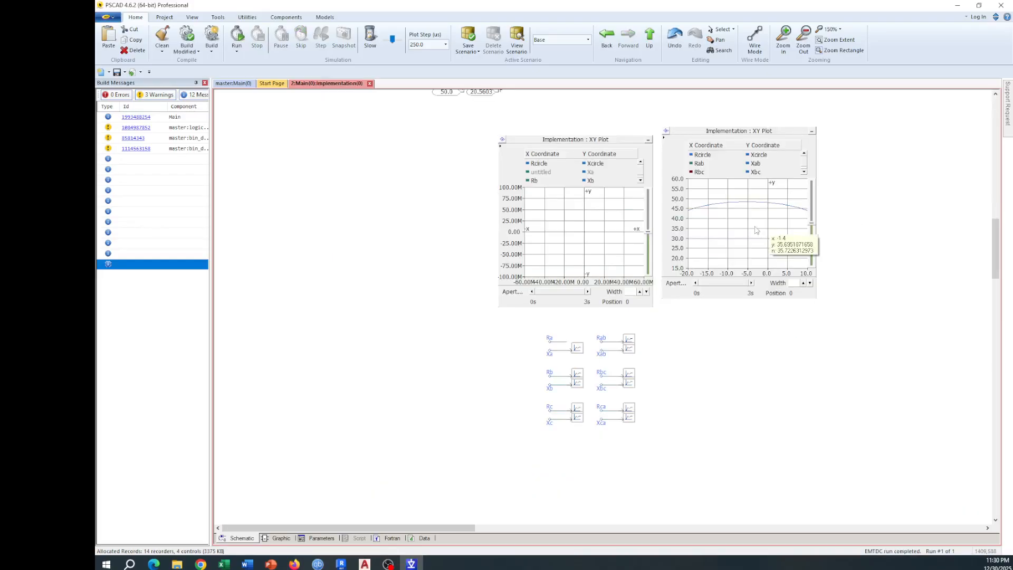
left_click(686, 134)
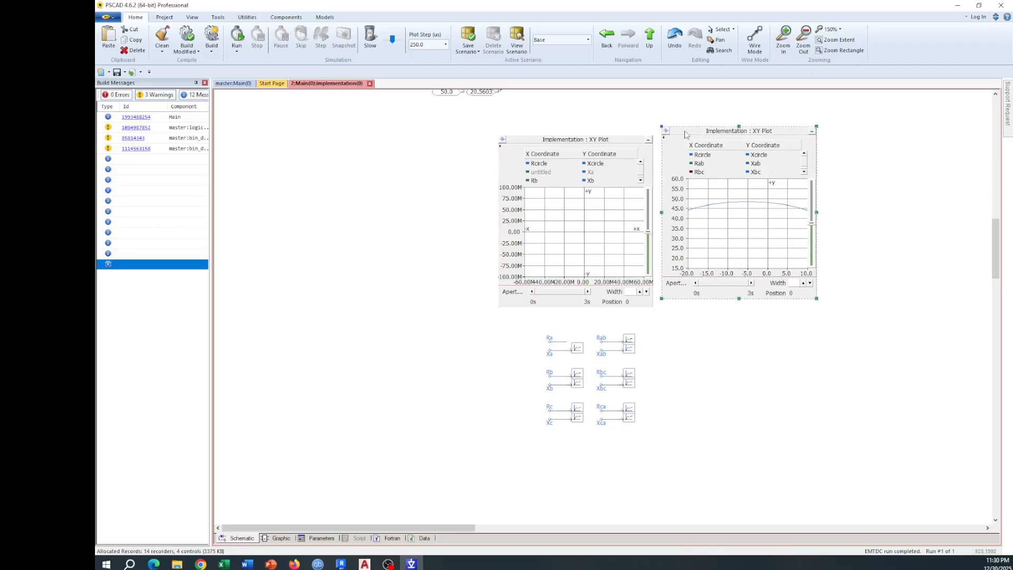
key("r")
left_click_drag(737, 213, 778, 250)
left_click_drag(709, 196, 774, 244)
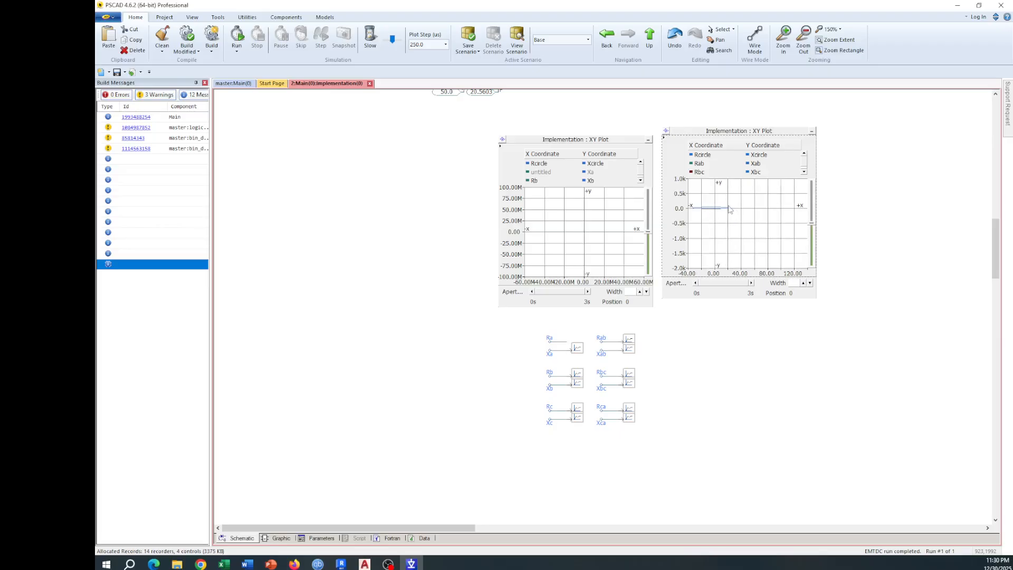
left_click_drag(757, 196, 689, 241)
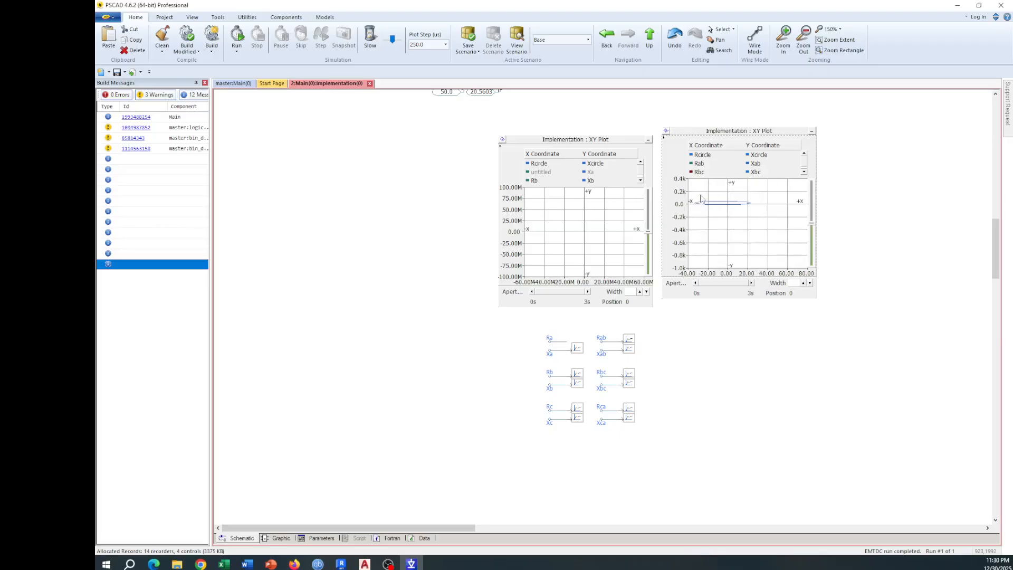
left_click_drag(712, 208, 789, 240)
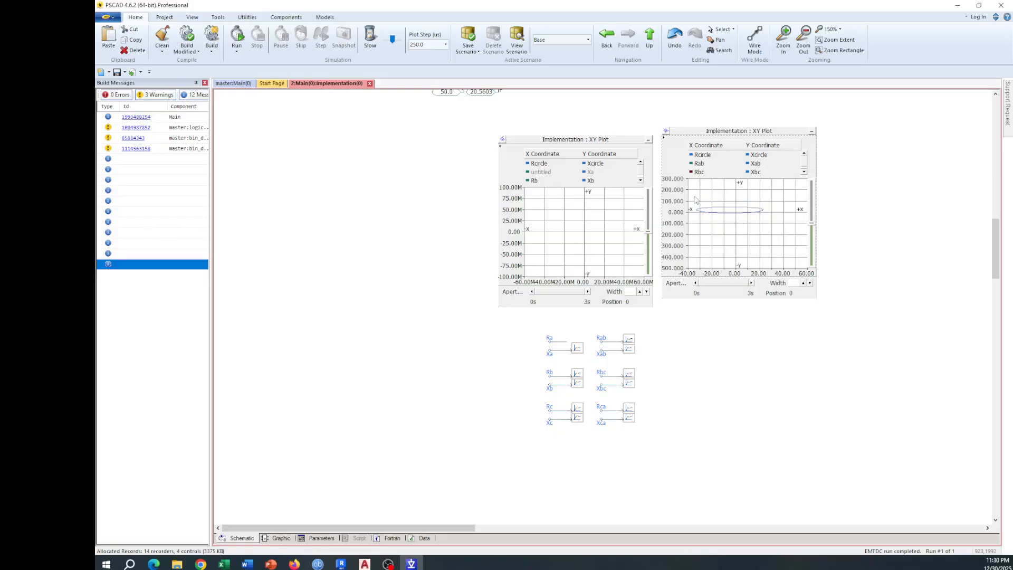
left_click_drag(693, 196, 789, 248)
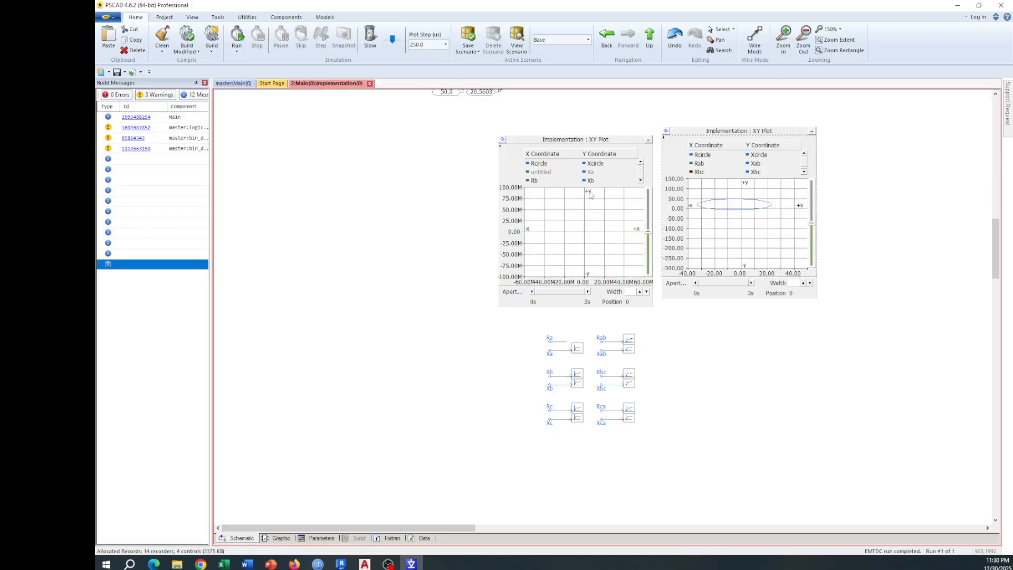
Step: Reset the phase-to-ground XY plot's extents and magnify the area around the circle to examine the impedance trajectories
left_click(521, 141)
left_click_drag(574, 222, 612, 252)
key("r")
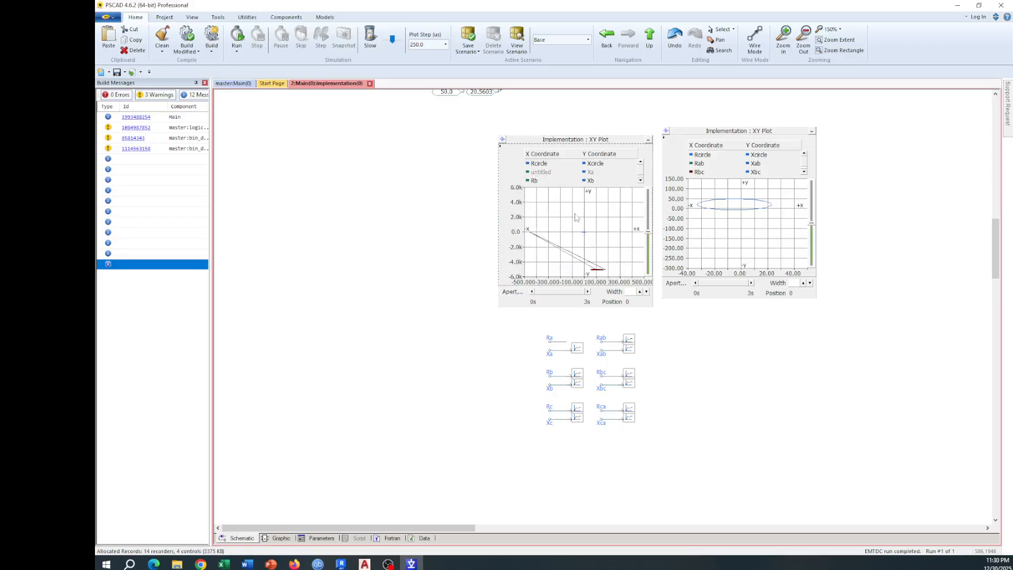
left_click_drag(571, 224, 613, 249)
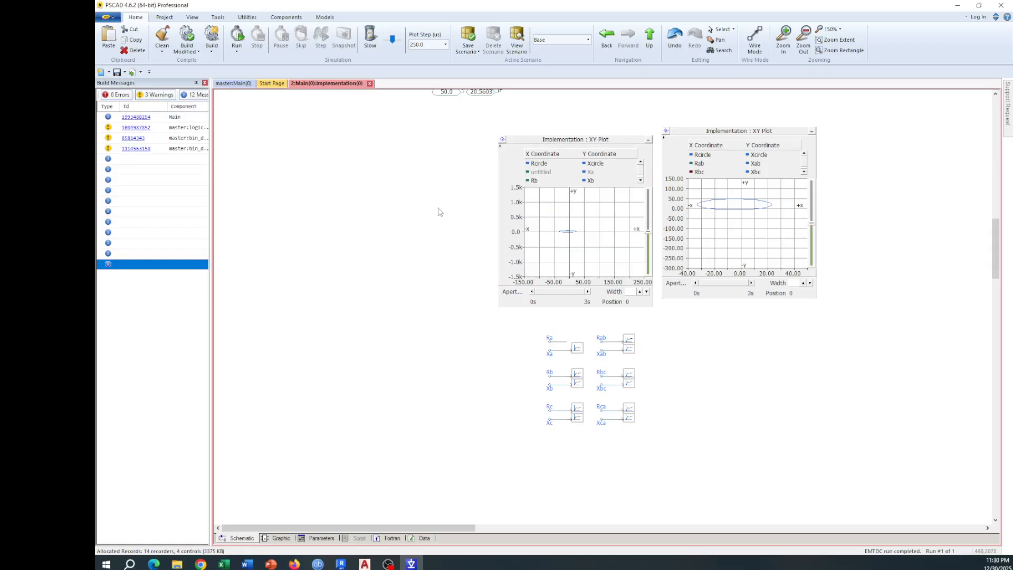
Step: Examine Zone1's impedance calculation blocks, trip polygons, and the OR gates feeding the phase outputs
scroll(442, 211, "up", 5)
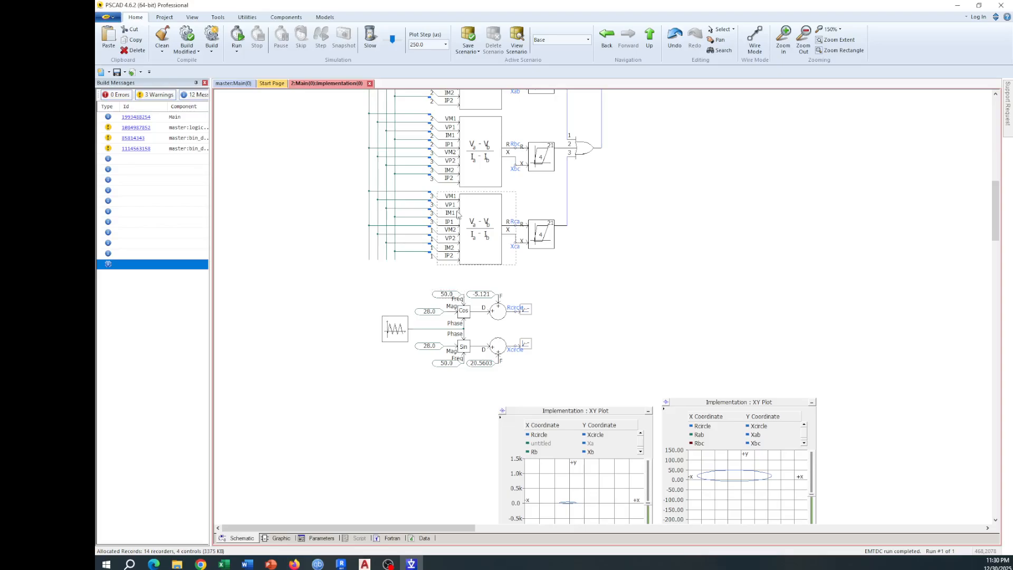
scroll(457, 214, "up", 4)
scroll(542, 191, "down", 6)
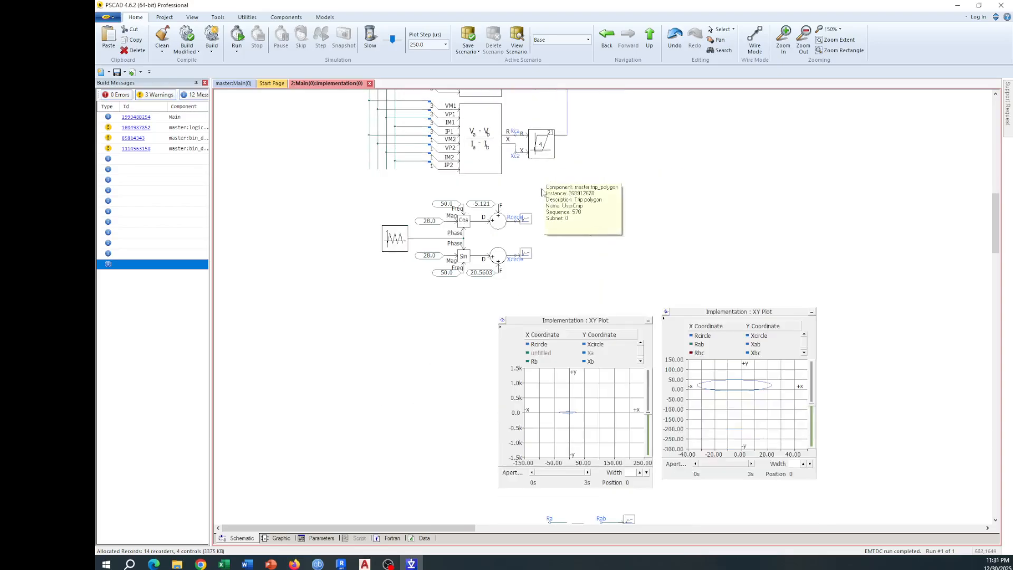
scroll(543, 174, "up", 4)
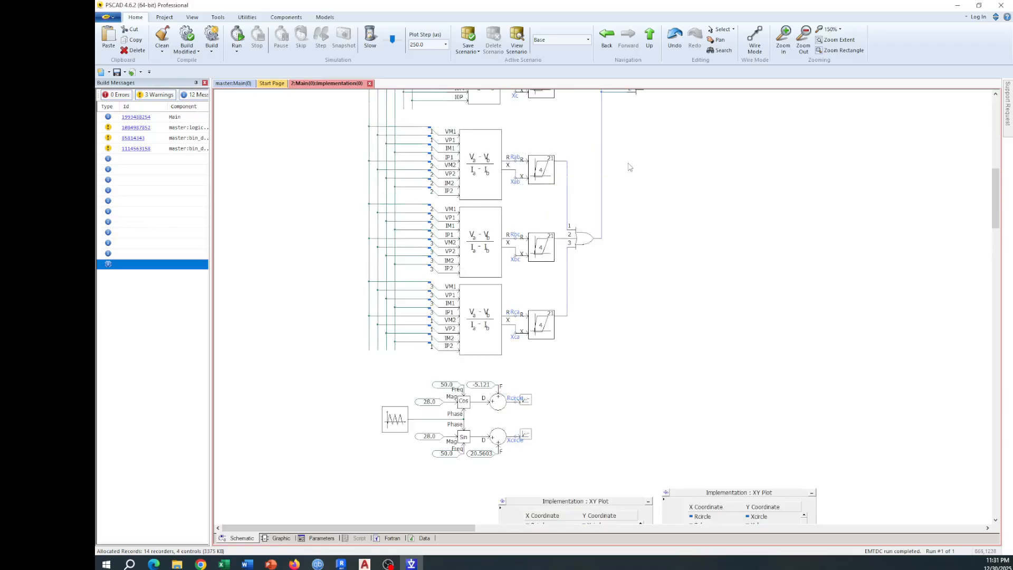
scroll(629, 168, "up", 2)
scroll(629, 168, "up", 2)
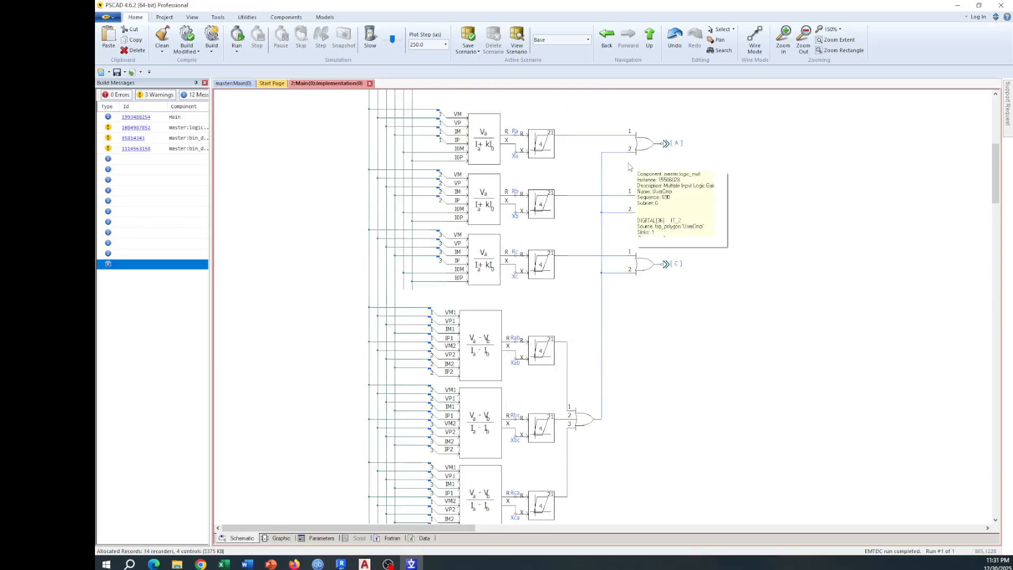